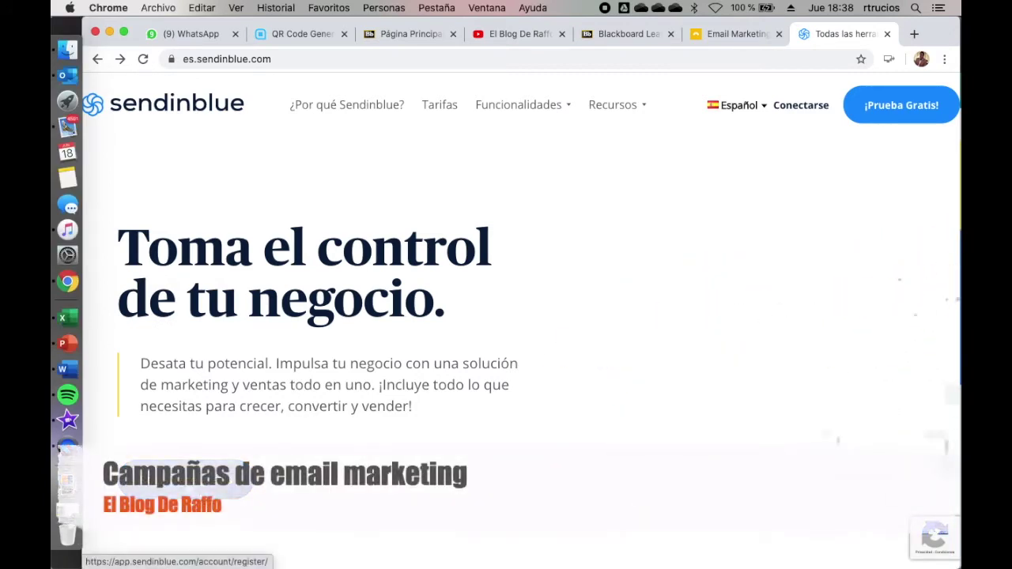
Open the free Sendinblue registration form with 'Regístrate gratis'.
{"action": "left_click", "coordinate": [184, 481]}
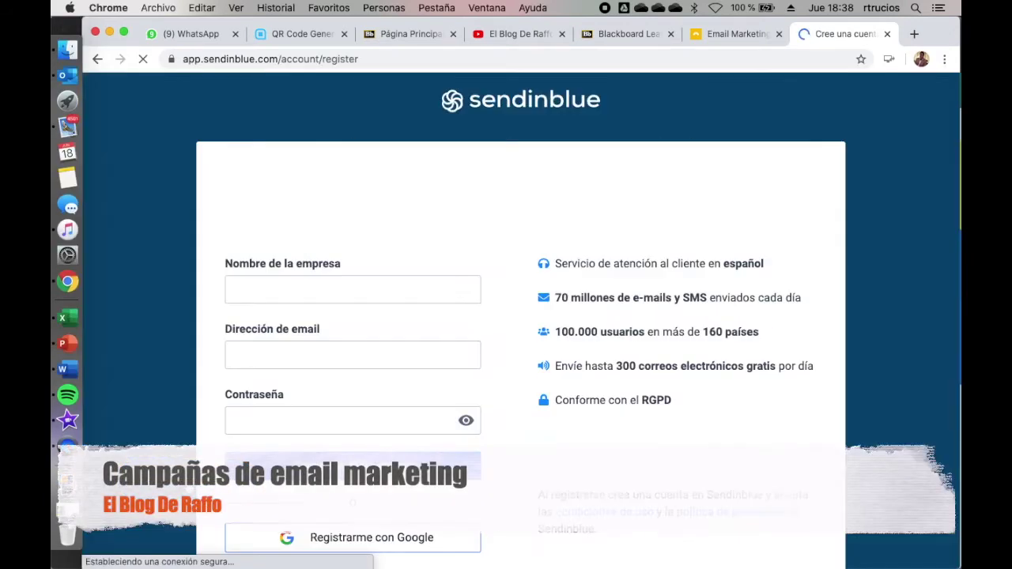
Submit the registration for company Stakeholders LA with the account e-mail and password.
{"action": "left_click", "coordinate": [375, 292]}
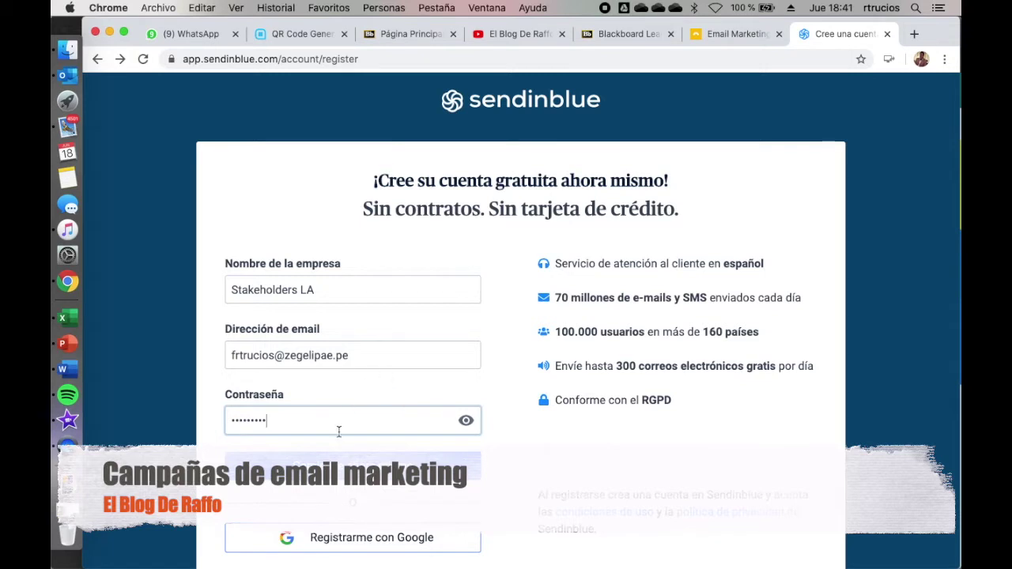
{"action": "key", "text": "Return"}
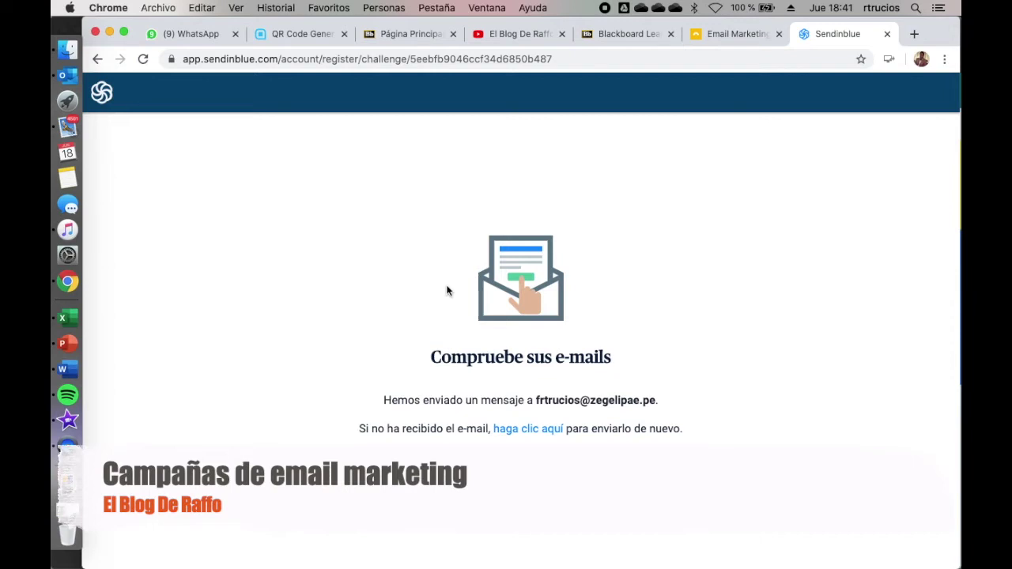
Confirm the e-mail address from the Sendinblue 'Completa tu registro' message in Outlook.
{"action": "left_click", "coordinate": [71, 84]}
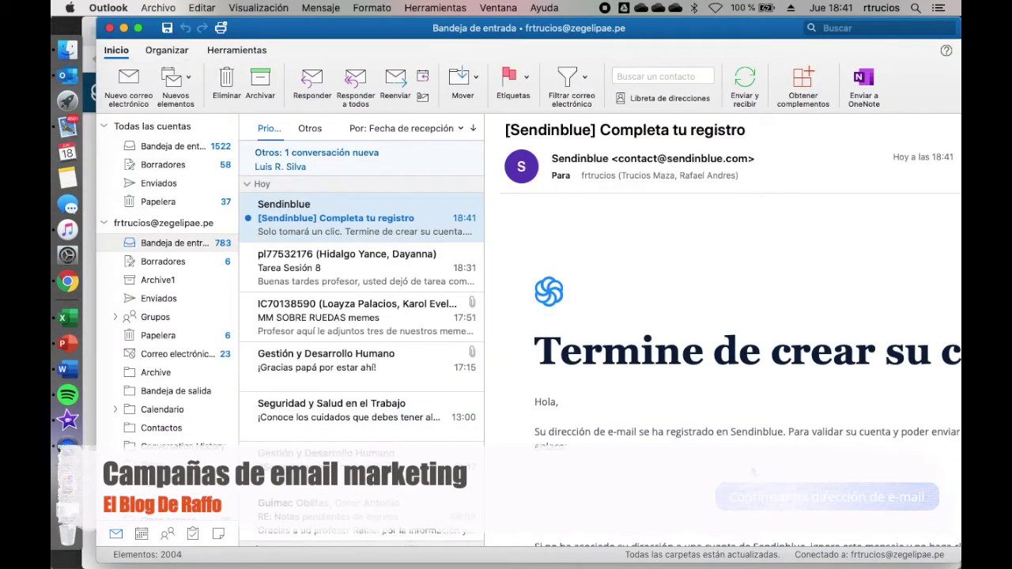
{"action": "left_click", "coordinate": [338, 230]}
{"action": "double_click", "coordinate": [338, 228]}
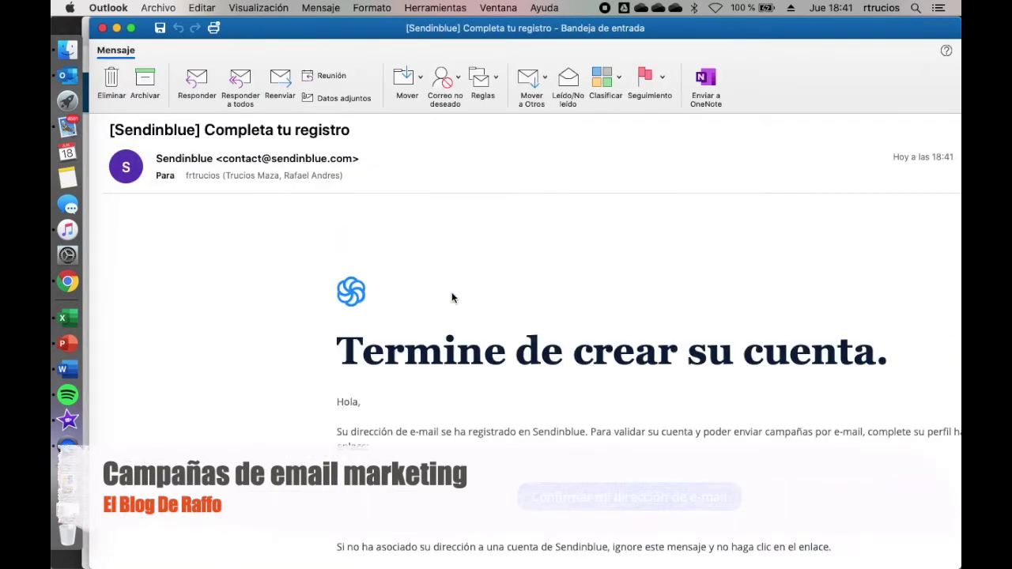
{"action": "scroll", "coordinate": [452, 298], "scroll_direction": "down", "scroll_amount": 2}
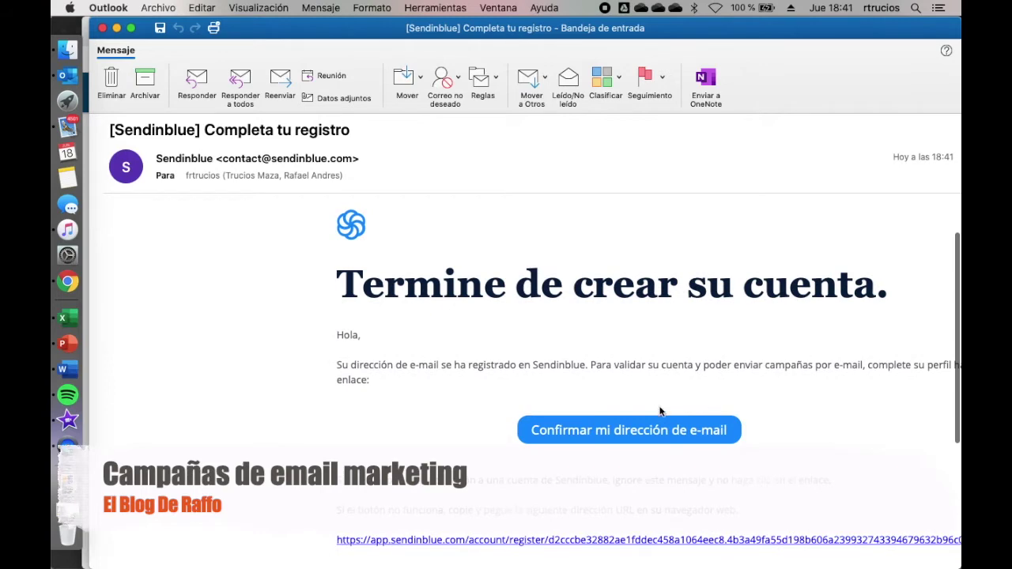
{"action": "scroll", "coordinate": [662, 412], "scroll_direction": "down", "scroll_amount": 2}
{"action": "left_click", "coordinate": [606, 372]}
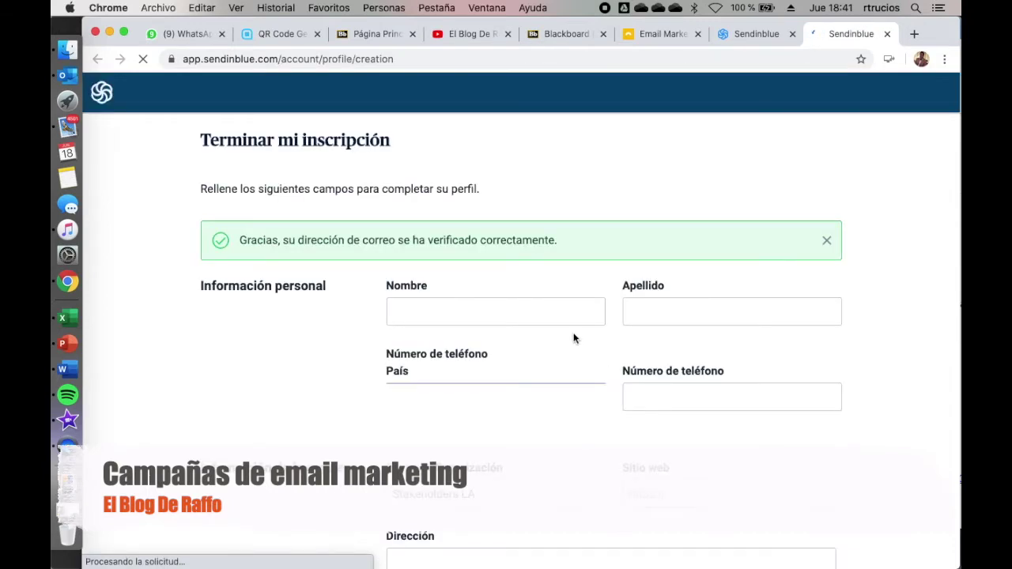
Enter the user's first name, surname and company blog website in the profile form.
{"action": "left_click", "coordinate": [455, 307]}
{"action": "type", "text": "Raff"}
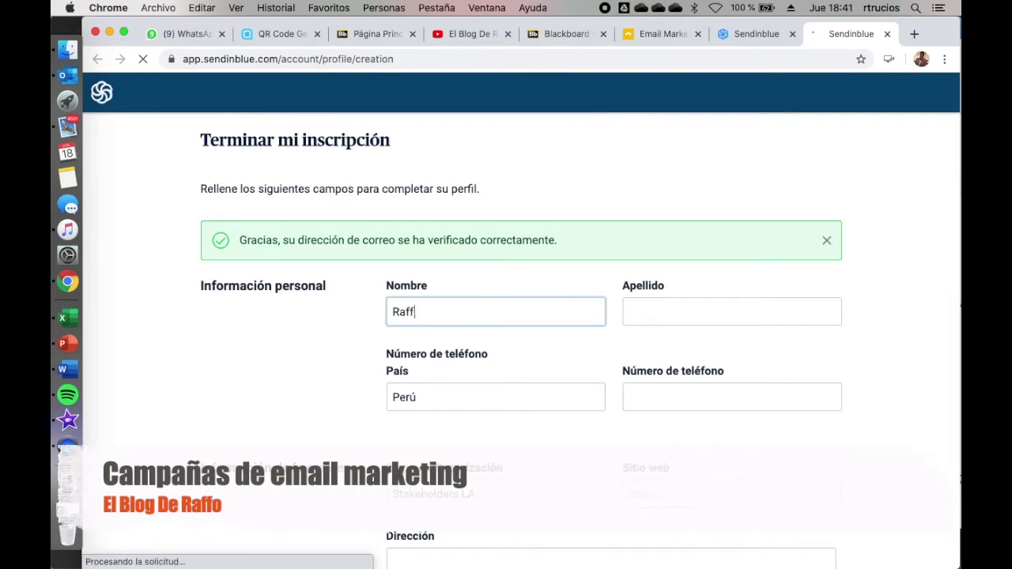
{"action": "type", "text": "o"}
{"action": "key", "text": "Tab"}
{"action": "type", "text": "Trucios"}
{"action": "scroll", "coordinate": [601, 327], "scroll_direction": "down", "scroll_amount": 3}
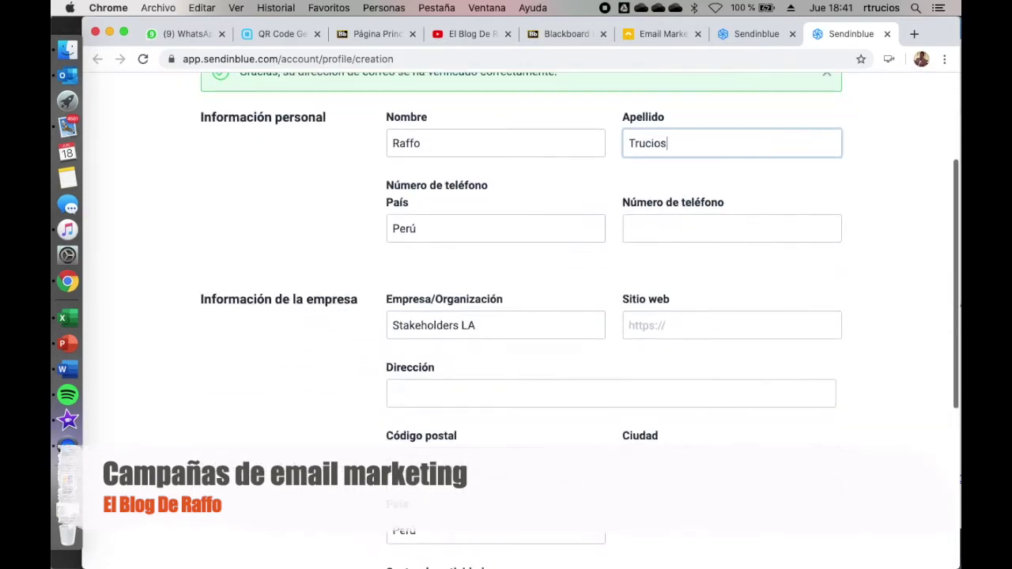
{"action": "left_click", "coordinate": [693, 331]}
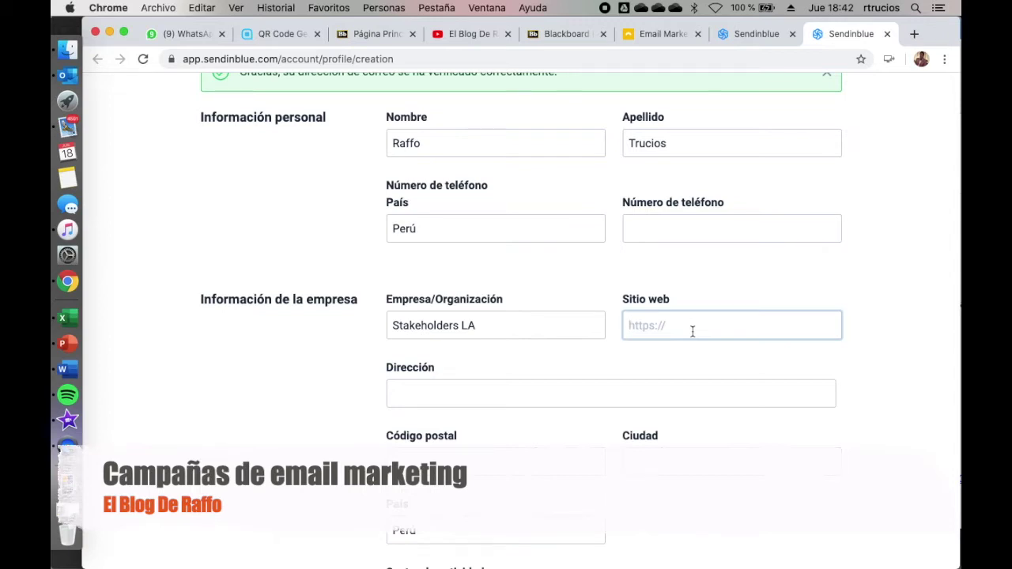
{"action": "type", "text": "http://rafaeltrucios.blogspot.com"}
{"action": "scroll", "coordinate": [616, 283], "scroll_direction": "down", "scroll_amount": 5}
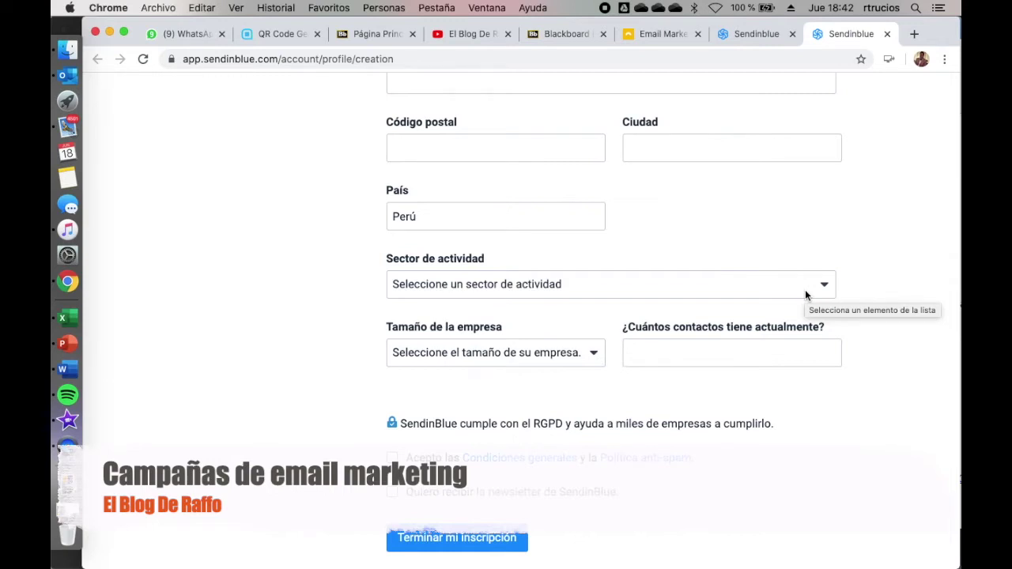
Set the sector to Servicios de marketing and company size to 0-1 empleado.
{"action": "left_click", "coordinate": [806, 295]}
{"action": "left_click", "coordinate": [557, 328]}
{"action": "left_click", "coordinate": [550, 354]}
{"action": "left_click", "coordinate": [506, 374]}
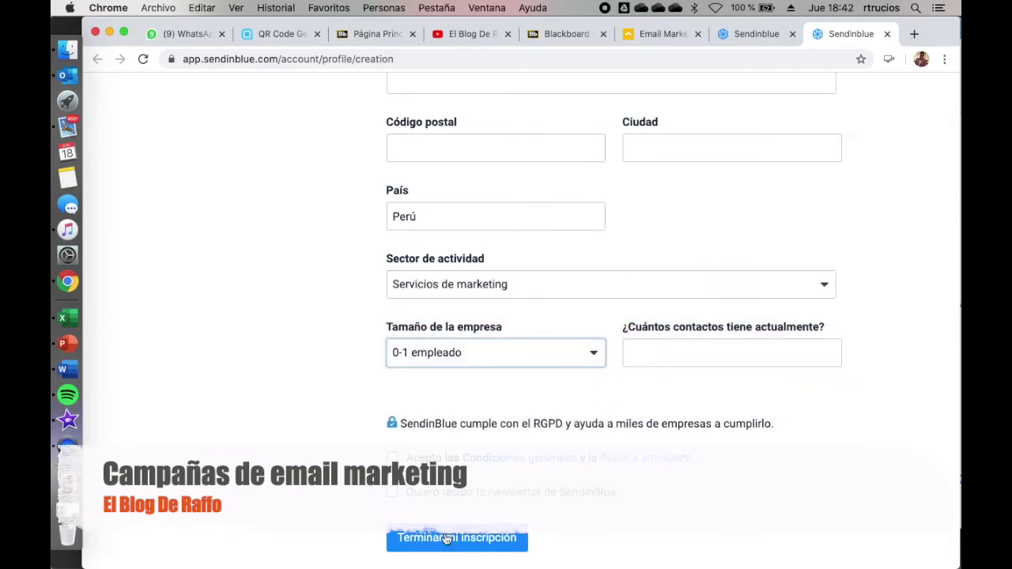
{"action": "left_click", "coordinate": [447, 539]}
{"action": "scroll", "coordinate": [745, 290], "scroll_direction": "down", "scroll_amount": 5}
{"action": "left_click", "coordinate": [457, 531]}
Add the street address, postal code, city and contacts count 1, then finish registration.
{"action": "key", "text": "Tab"}
{"action": "type", "text": "0511"}
{"action": "left_click", "coordinate": [683, 282]}
{"action": "type", "text": "Lima"}
{"action": "scroll", "coordinate": [875, 339], "scroll_direction": "down", "scroll_amount": 3}
{"action": "left_click", "coordinate": [483, 548]}
{"action": "type", "text": "1"}
{"action": "left_click", "coordinate": [495, 543]}
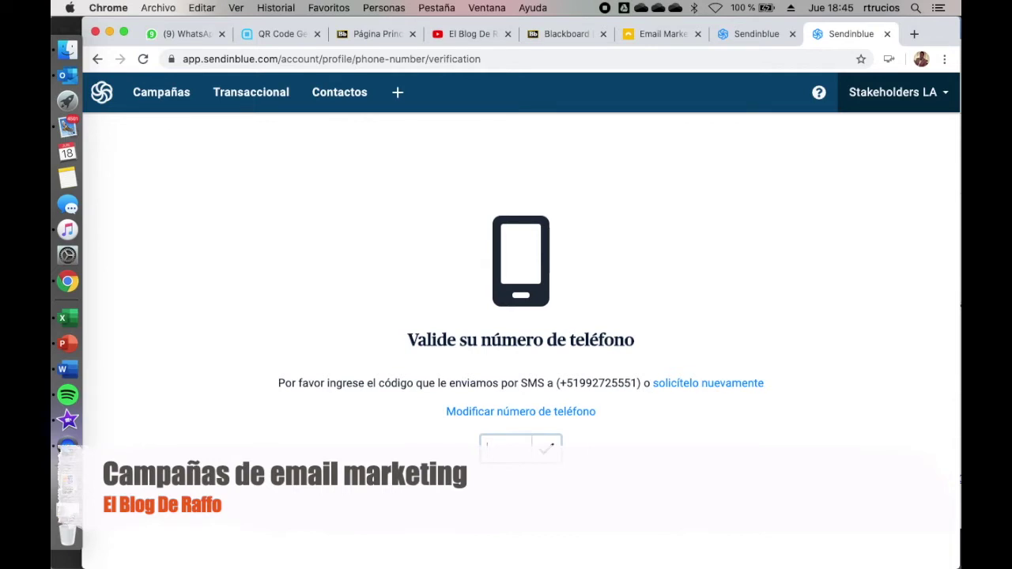
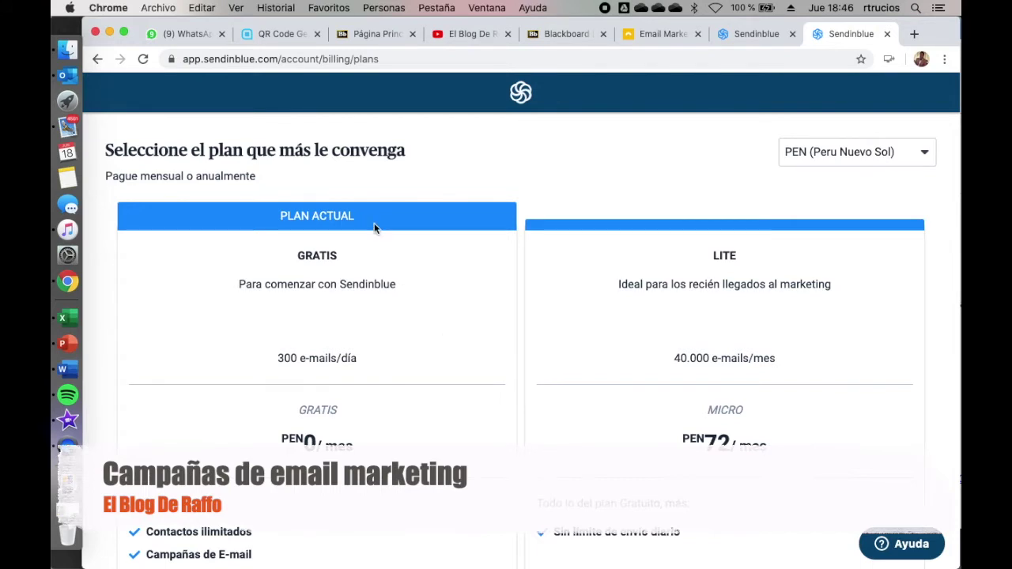
Verify the phone with the pasted SMS code and select the free GRATIS plan.
{"action": "scroll", "coordinate": [373, 223], "scroll_direction": "down", "scroll_amount": 5}
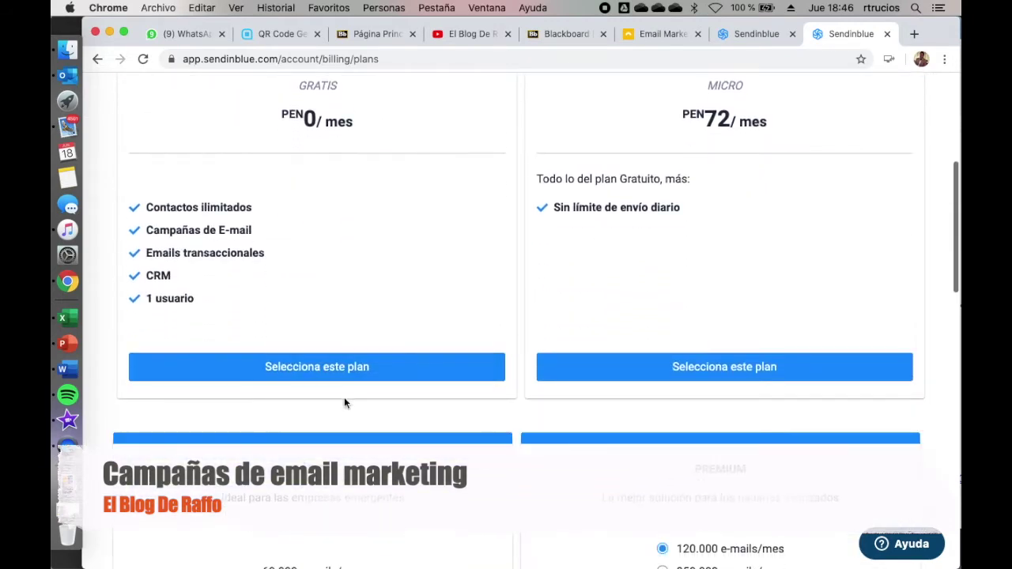
{"action": "left_click", "coordinate": [341, 378]}
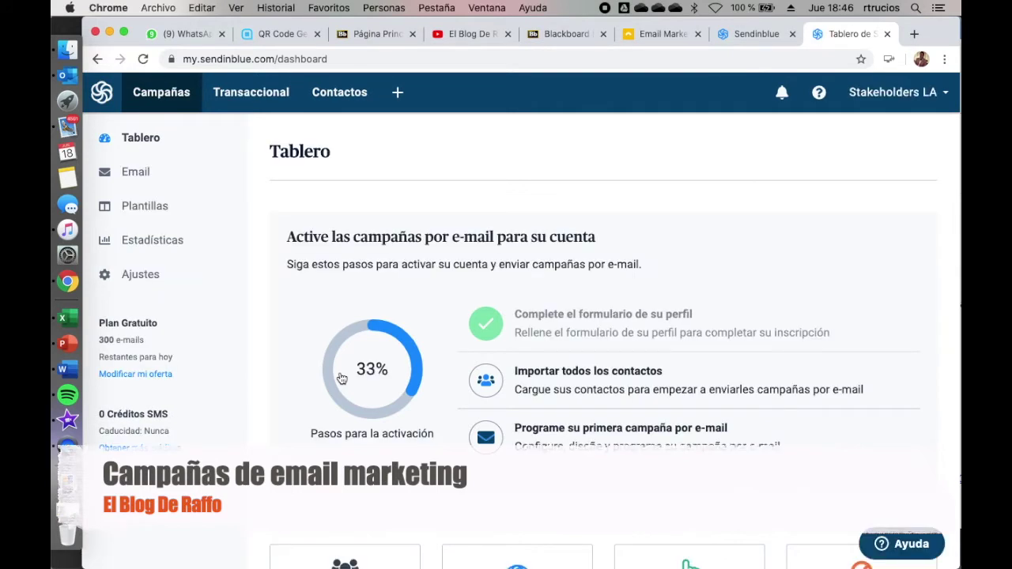
Start a Copiar/pegar contact import and copy the contacts table from the Excel workbook.
{"action": "left_click", "coordinate": [555, 379]}
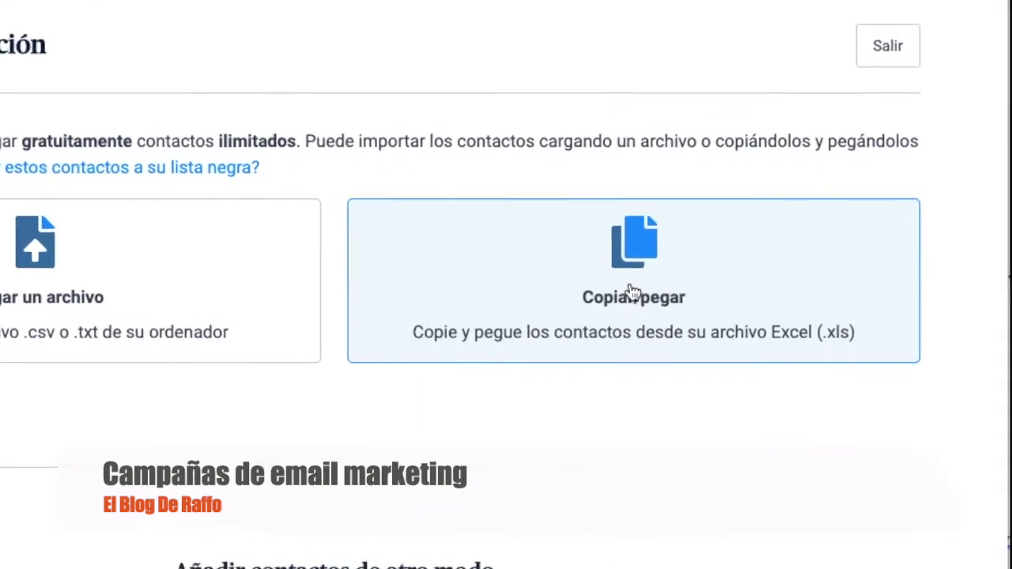
{"action": "left_click", "coordinate": [568, 273]}
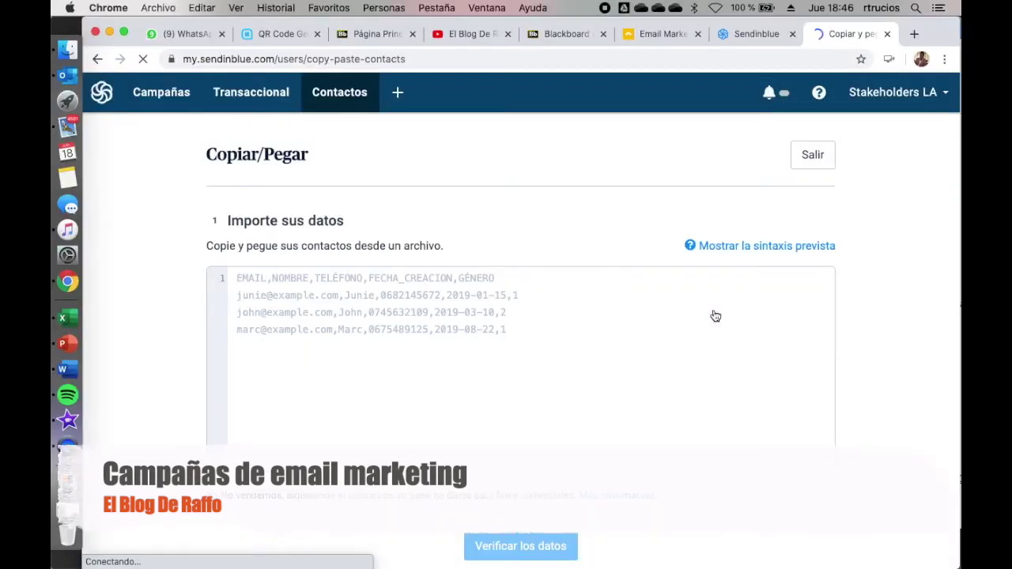
{"action": "left_click", "coordinate": [83, 315]}
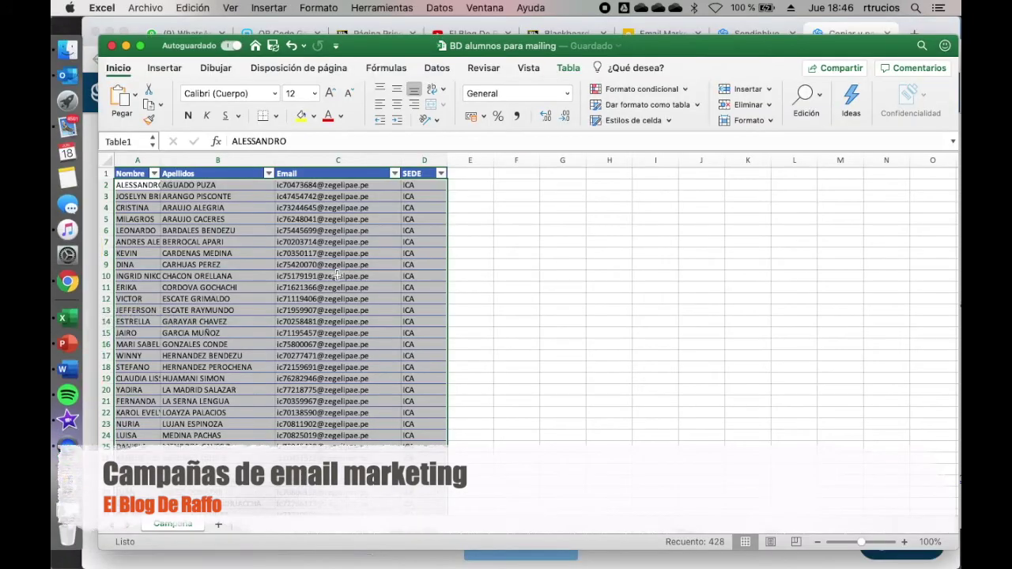
{"action": "key", "text": "super+c"}
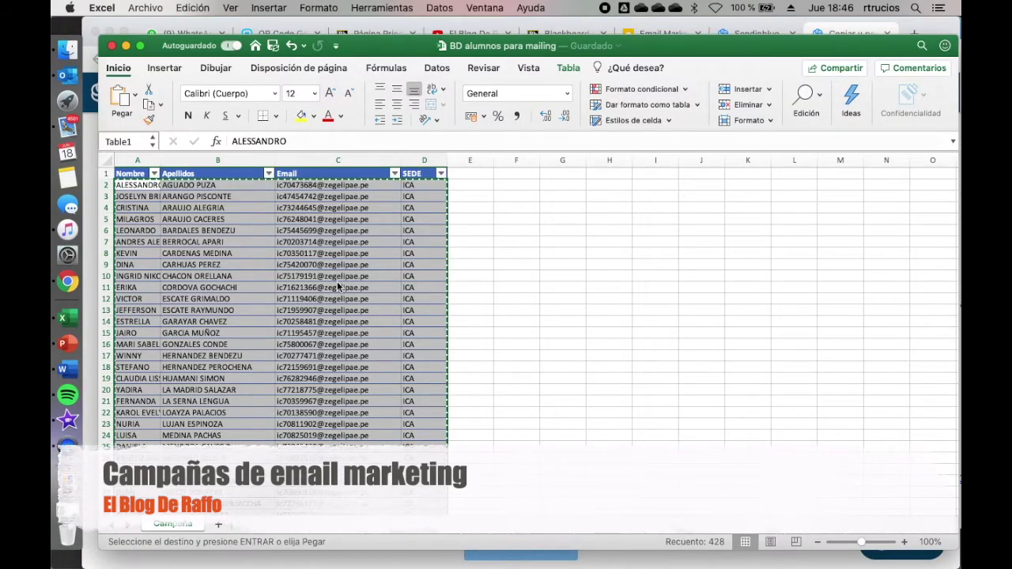
{"action": "key", "text": "super+Tab"}
{"action": "left_click", "coordinate": [337, 282]}
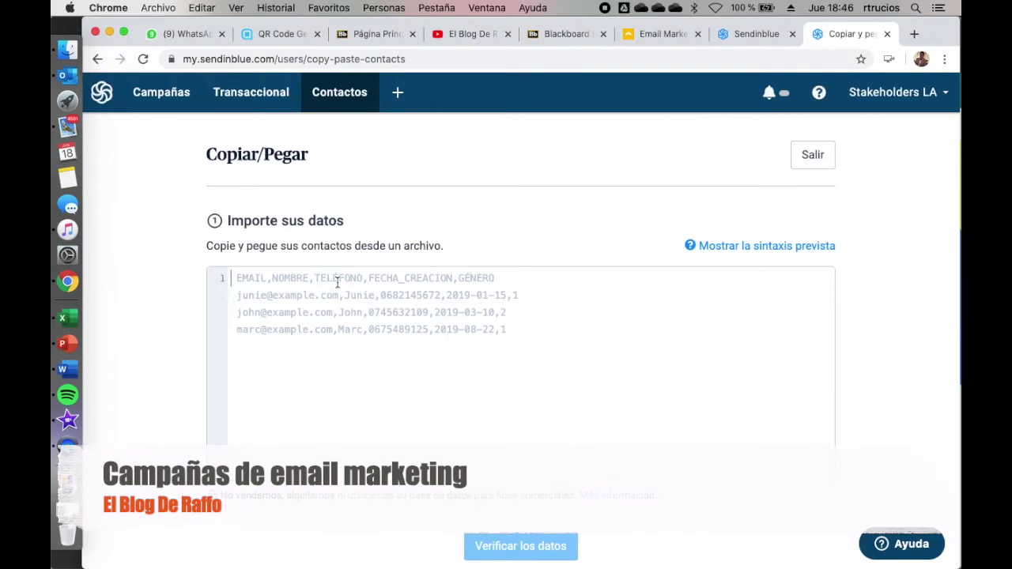
Paste the copied contacts into the import box and proceed to column mapping.
{"action": "key", "text": "super+v"}
{"action": "left_click", "coordinate": [524, 554]}
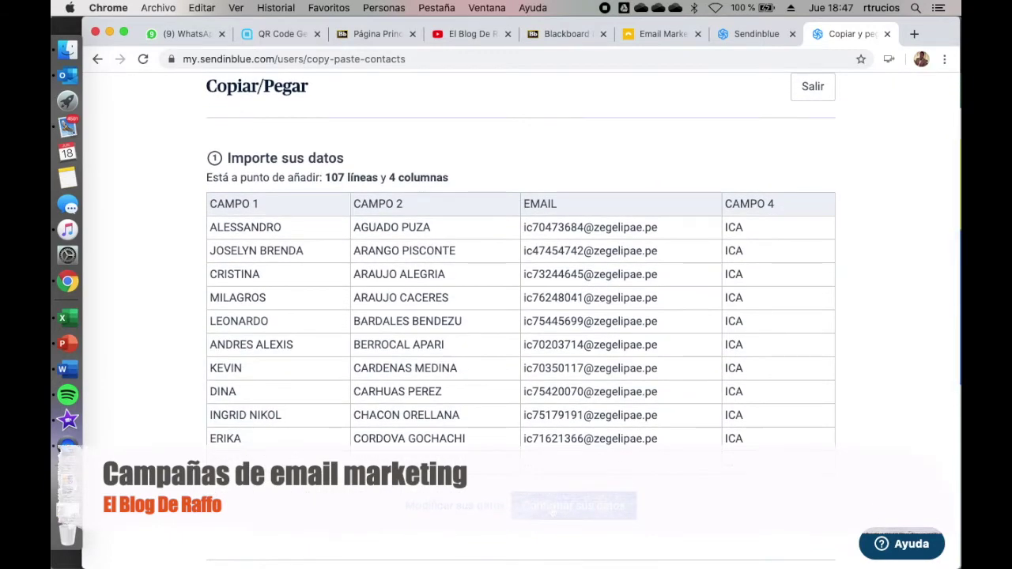
{"action": "left_click", "coordinate": [573, 506]}
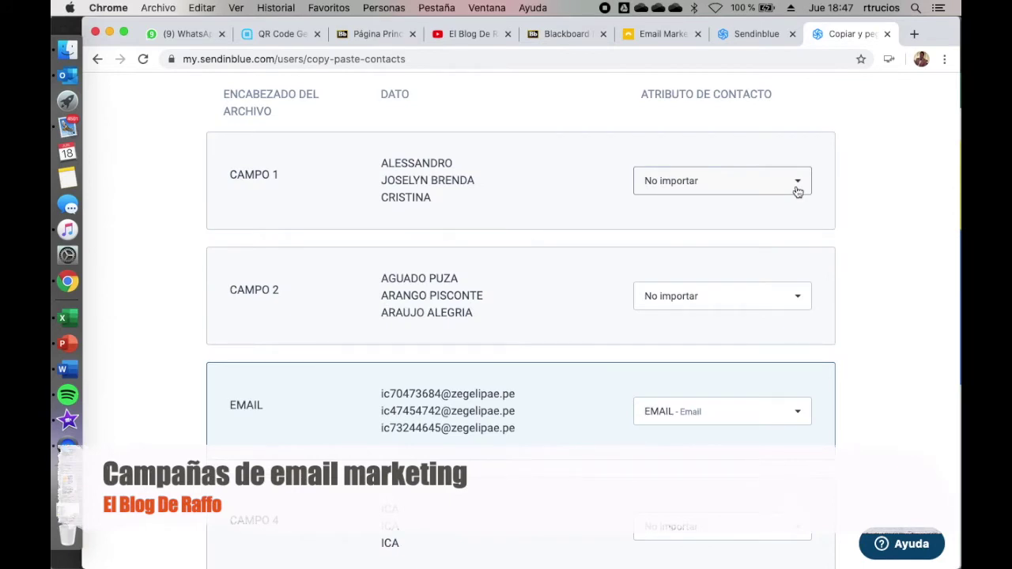
Map CAMPO 1 to NOMBRE and CAMPO 2 to APELLIDOS.
{"action": "left_click", "coordinate": [797, 187]}
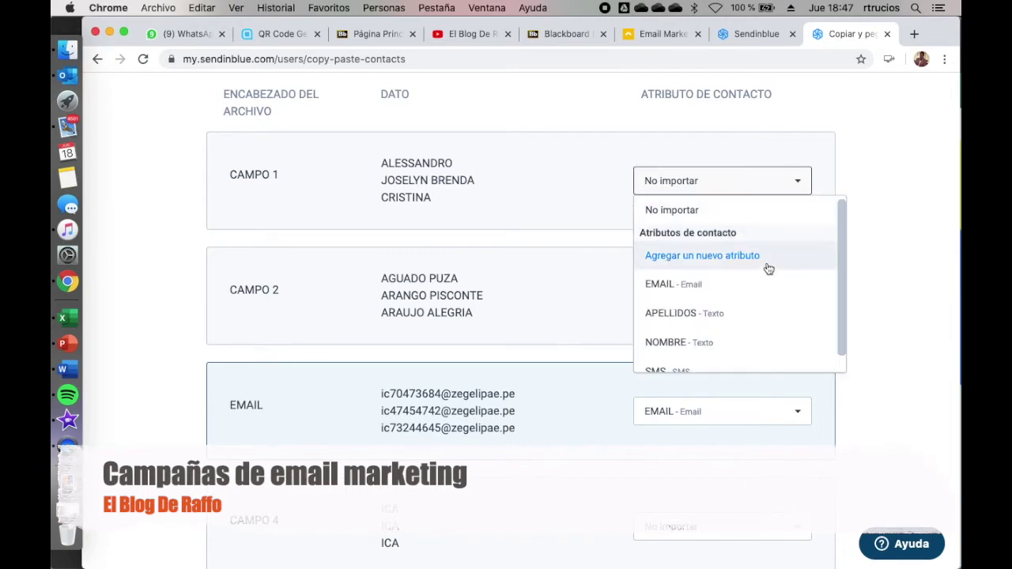
{"action": "scroll", "coordinate": [765, 268], "scroll_direction": "down", "scroll_amount": 1}
{"action": "left_click", "coordinate": [675, 326]}
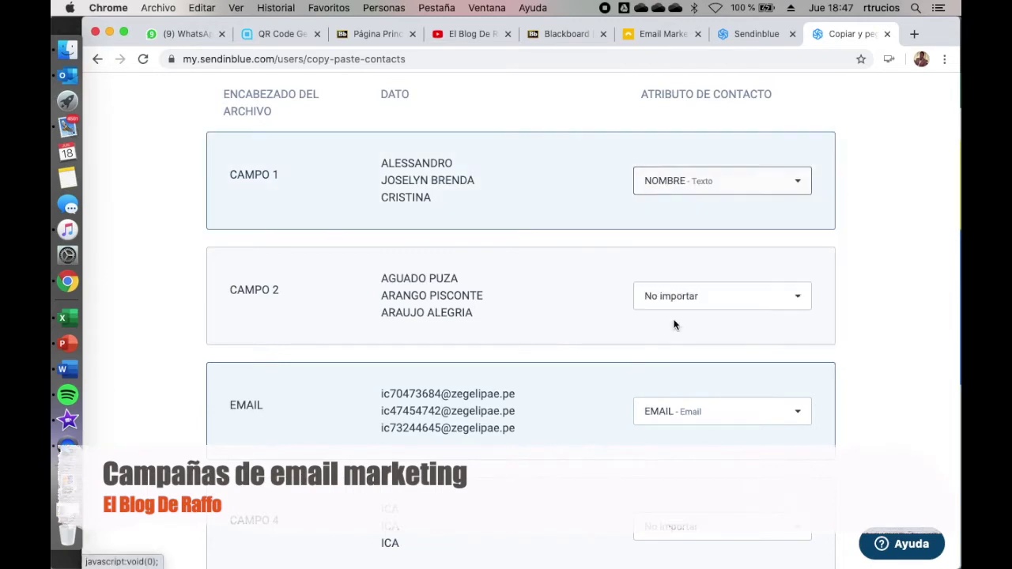
{"action": "left_click", "coordinate": [718, 304]}
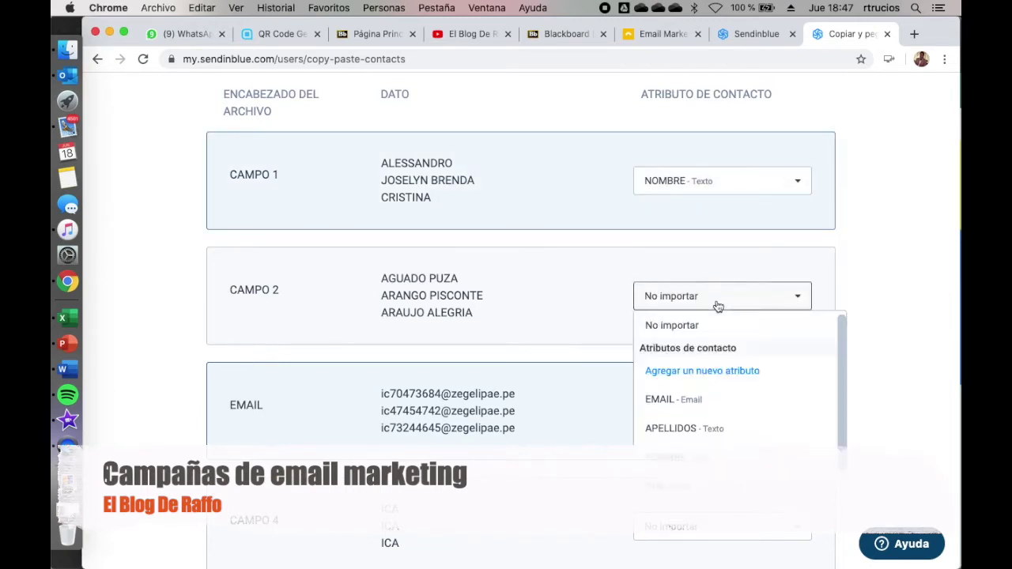
{"action": "left_click", "coordinate": [696, 428]}
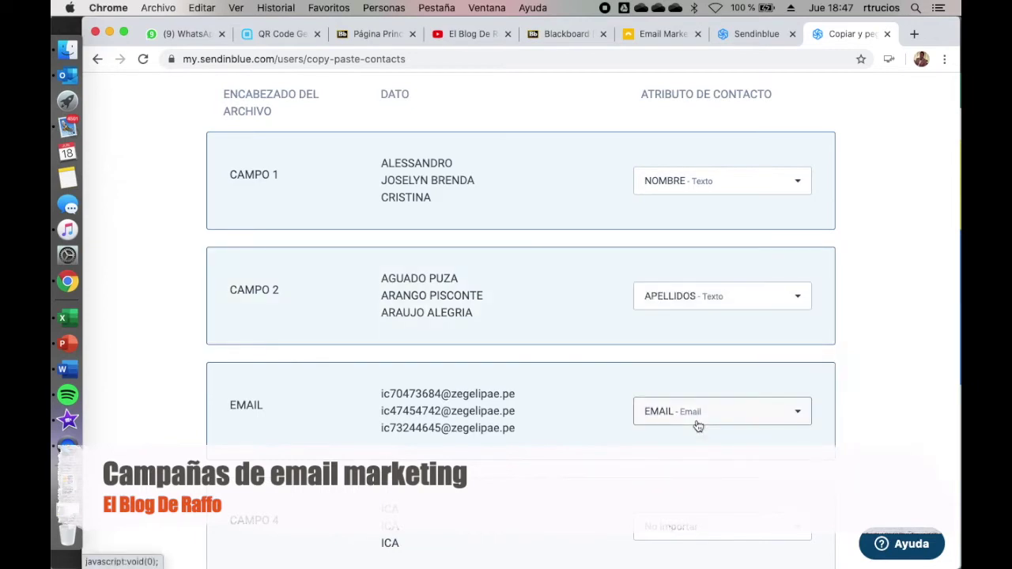
{"action": "scroll", "coordinate": [699, 426], "scroll_direction": "down", "scroll_amount": 2}
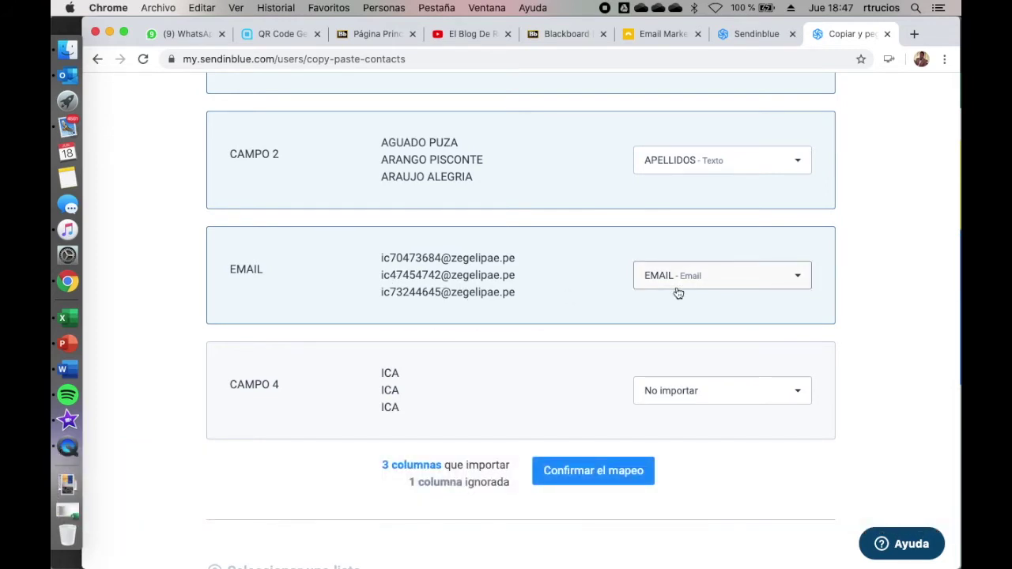
Map CAMPO 4 to a new text attribute SEDE and confirm the mapping.
{"action": "left_click", "coordinate": [766, 406]}
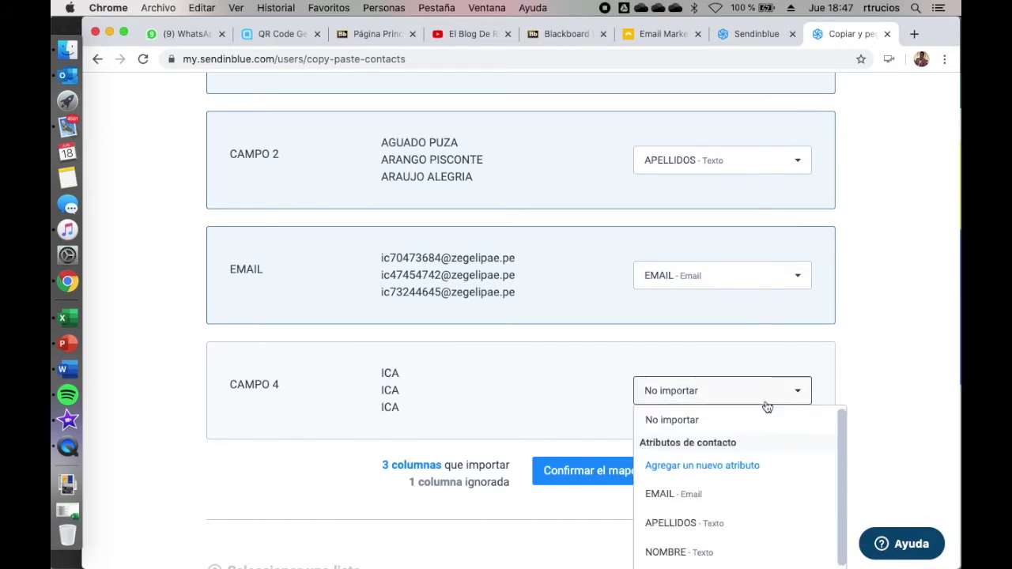
{"action": "scroll", "coordinate": [766, 406], "scroll_direction": "down", "scroll_amount": 3}
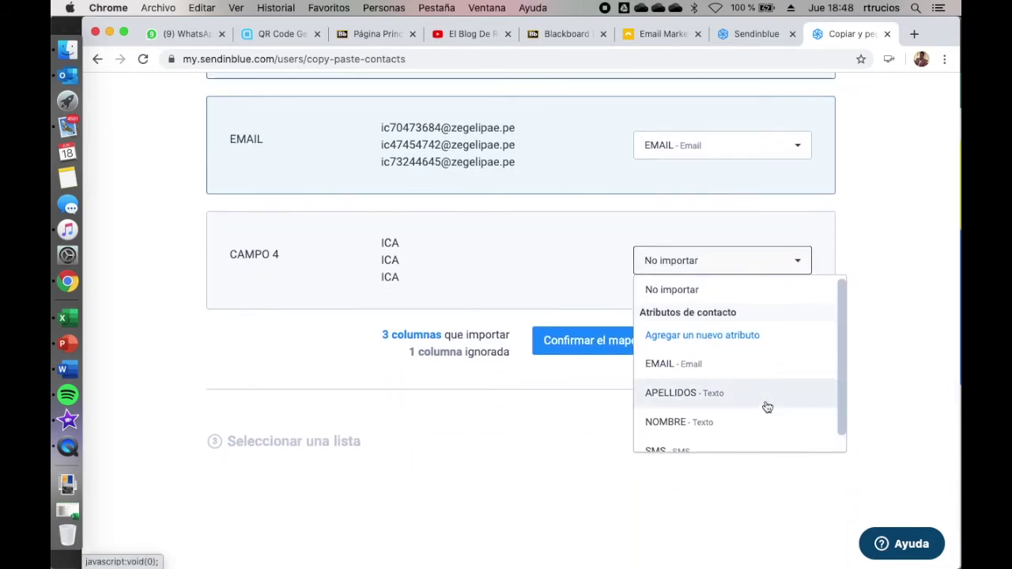
{"action": "left_click", "coordinate": [725, 347]}
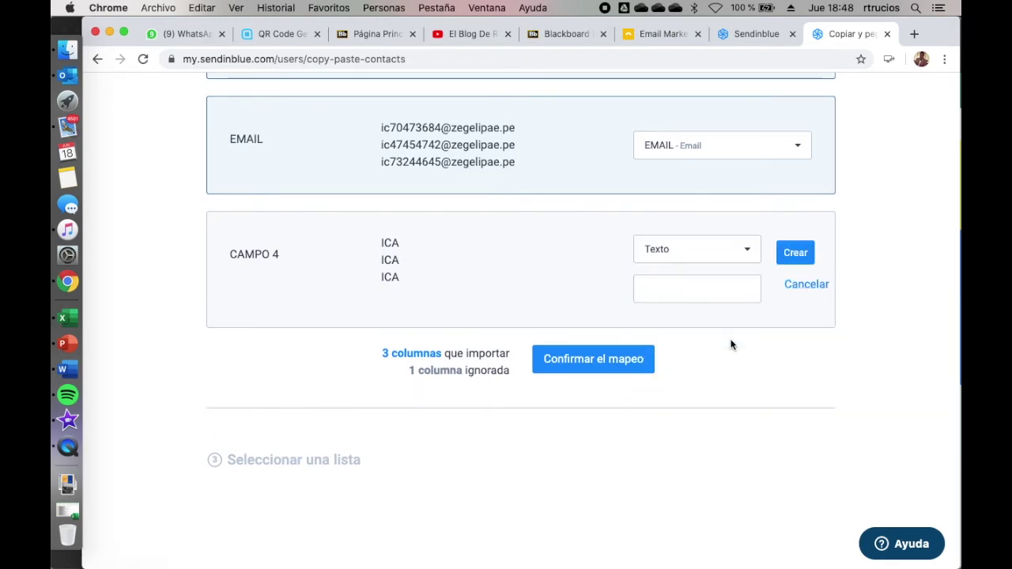
{"action": "left_click", "coordinate": [675, 293]}
{"action": "type", "text": "SEDE"}
{"action": "left_click", "coordinate": [797, 253]}
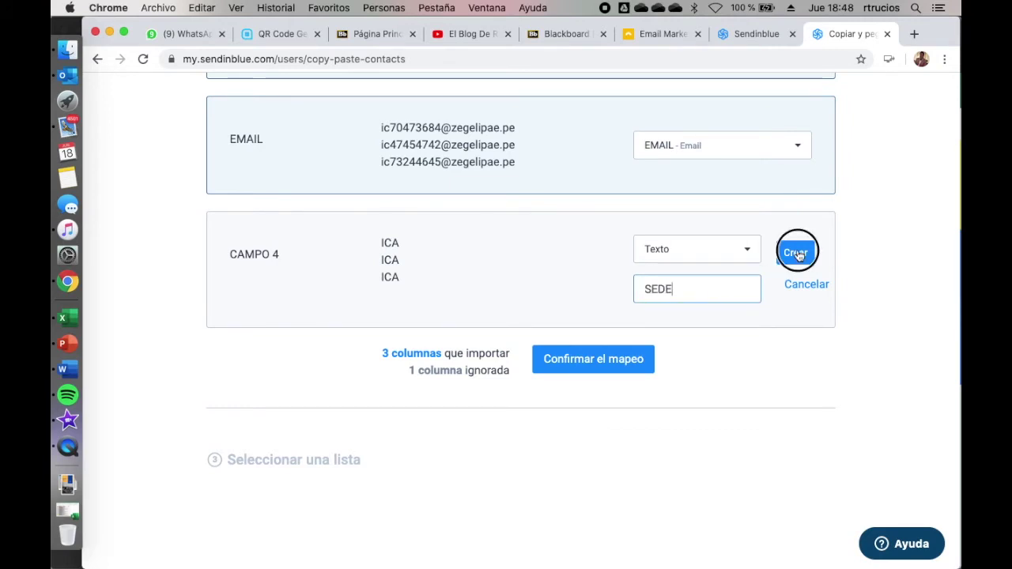
{"action": "left_click", "coordinate": [615, 347]}
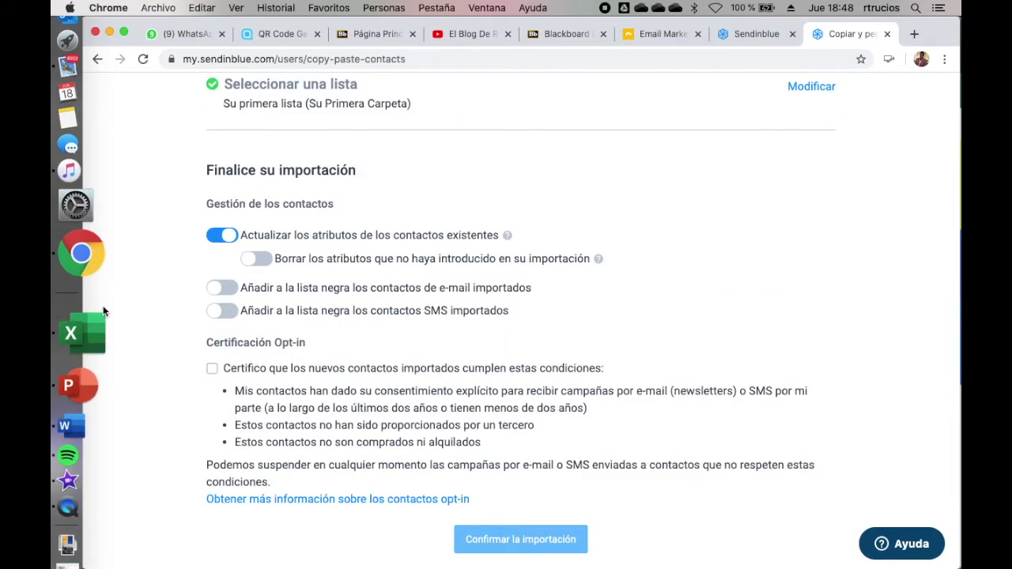
Certify opt-in consent, confirm the import, and view Todos los contactos.
{"action": "left_click", "coordinate": [214, 372]}
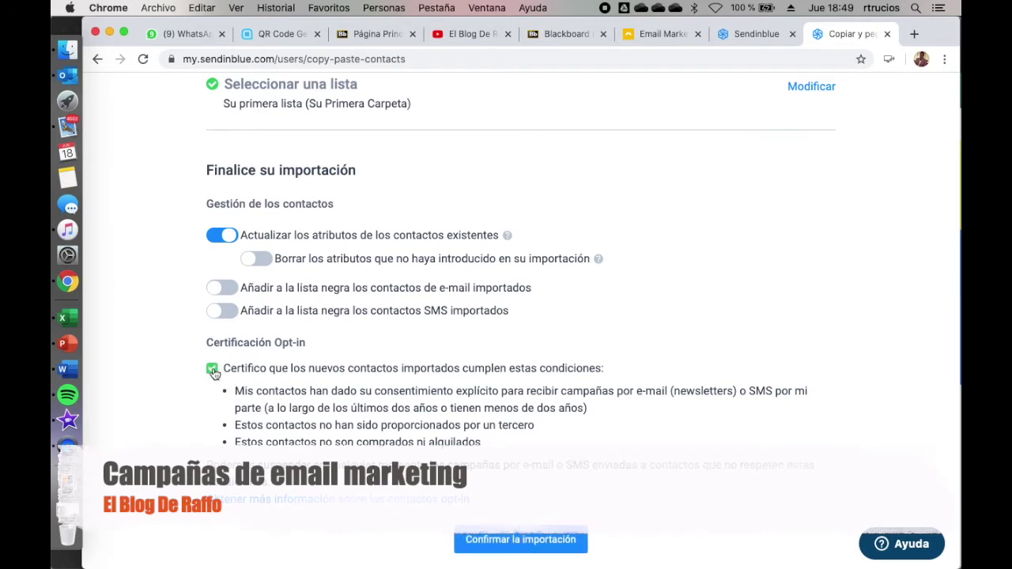
{"action": "left_click", "coordinate": [529, 546]}
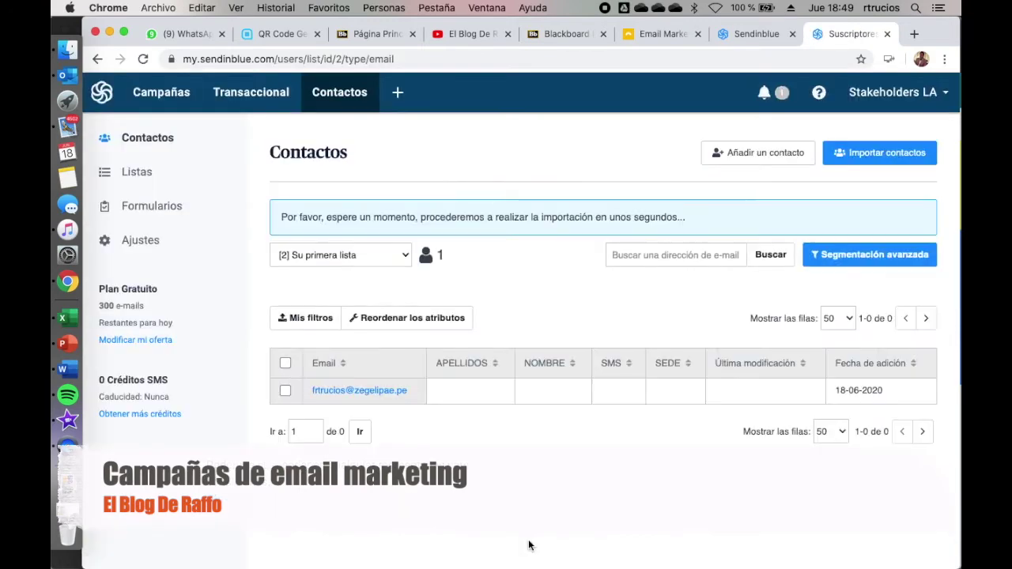
{"action": "left_click", "coordinate": [404, 254]}
{"action": "left_click", "coordinate": [362, 216]}
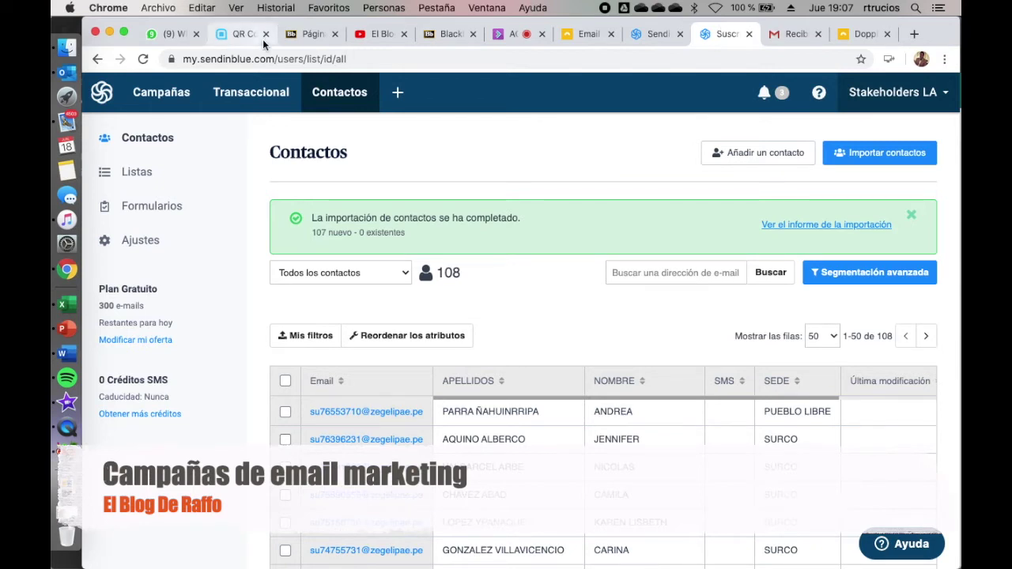
Start a new e-mail campaign from the Campañas area.
{"action": "left_click", "coordinate": [162, 92]}
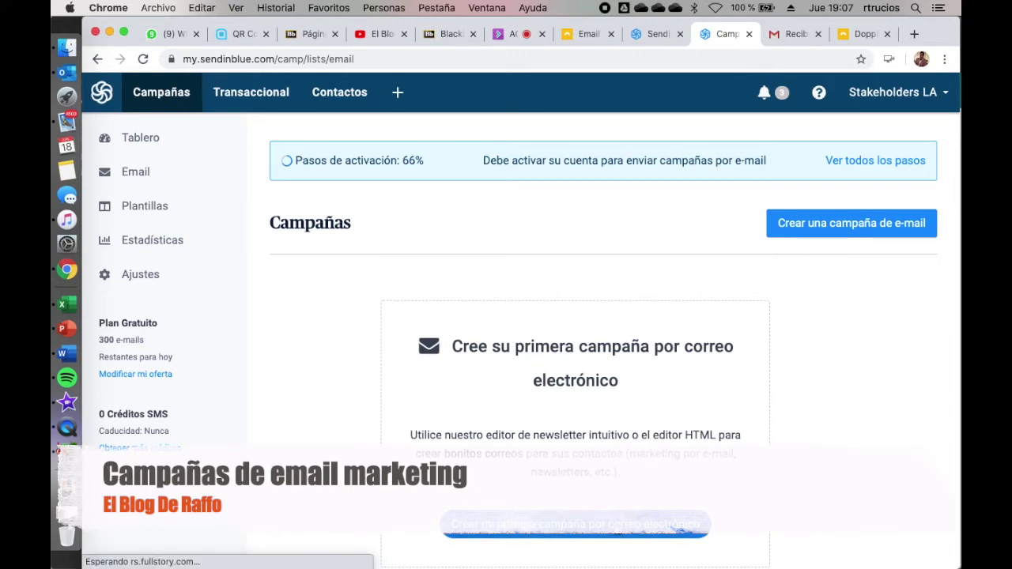
{"action": "left_click", "coordinate": [616, 533]}
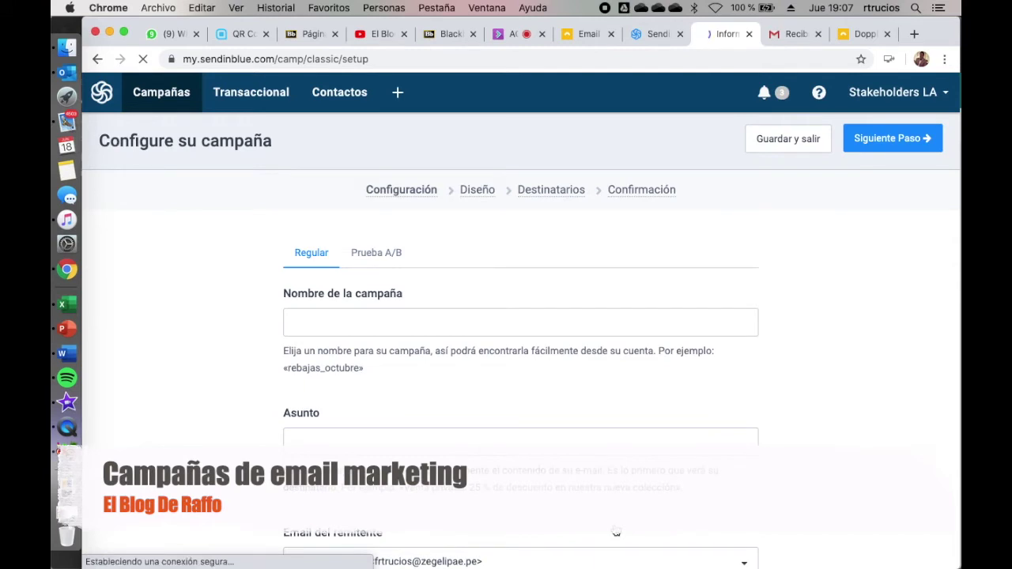
Name the campaign 'Campaña de plan comercial' with subject 'Primer envio por medio de la plataforma SEND IN BLUE'.
{"action": "left_click", "coordinate": [488, 323]}
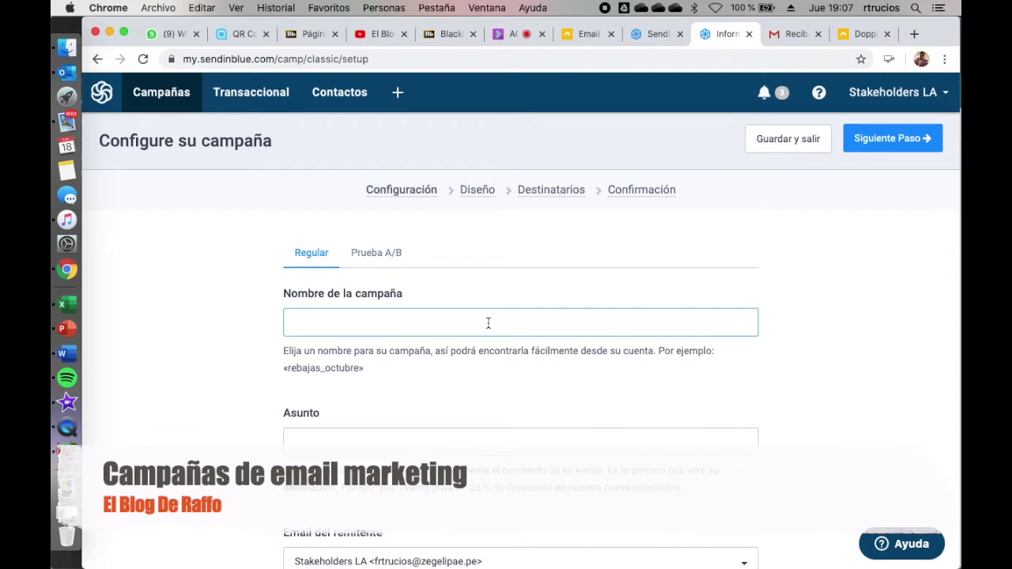
{"action": "type", "text": "Campaña"}
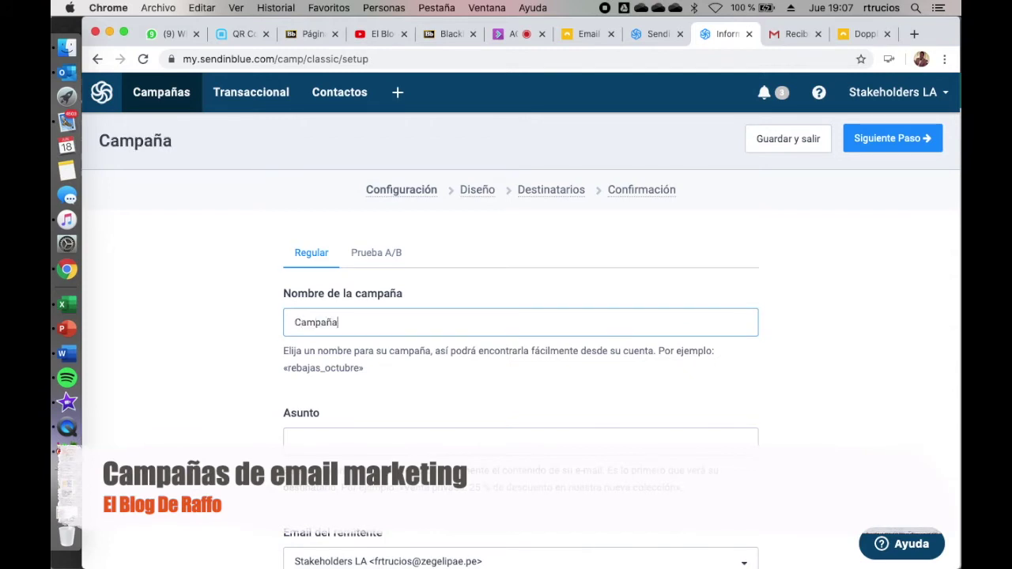
{"action": "type", "text": " de plan com"}
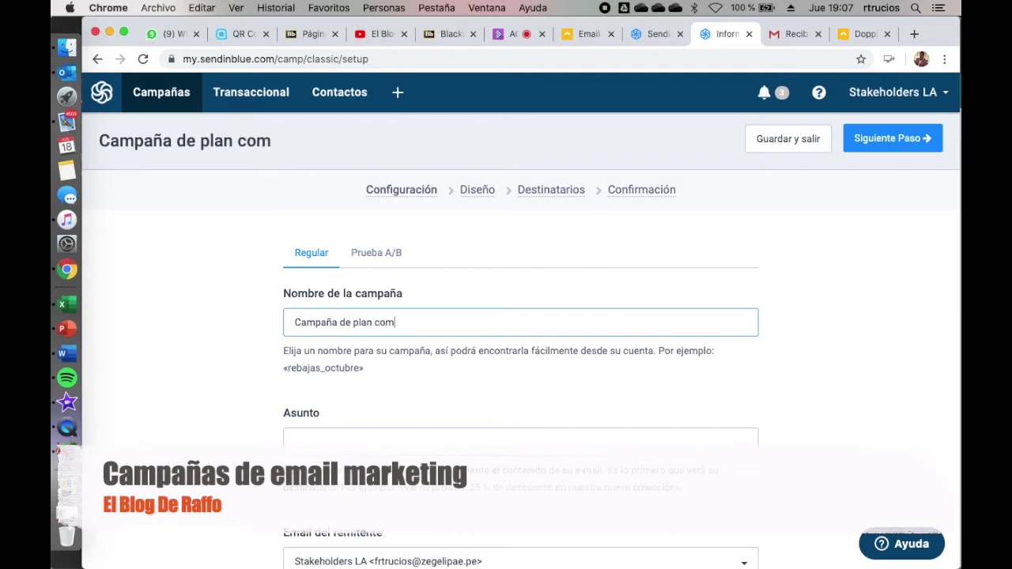
{"action": "type", "text": "ercial"}
{"action": "key", "text": "Tab"}
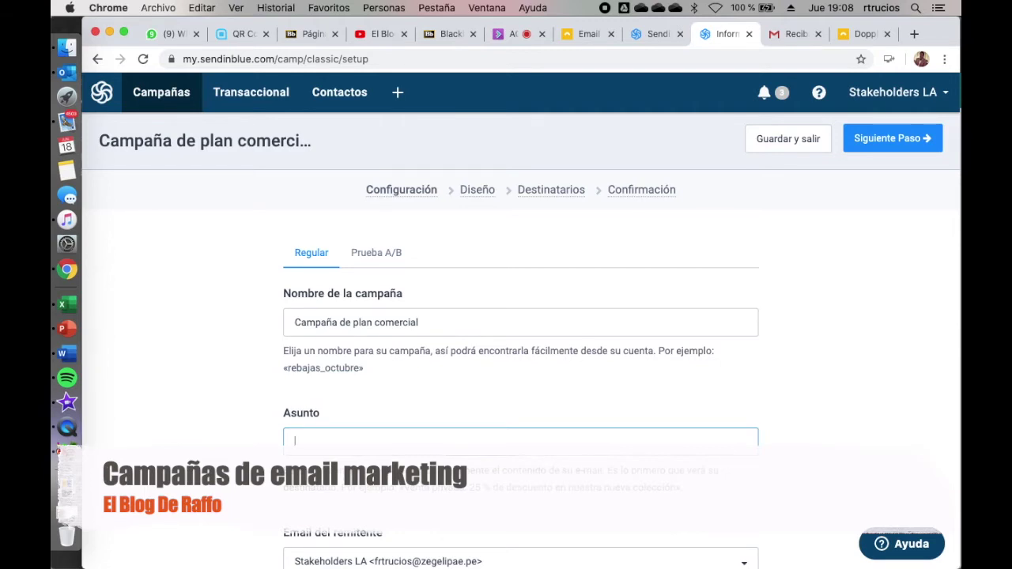
{"action": "type", "text": "Primer envio por medio de la plataforma SEND IN BLUE"}
Replace the sender name with the author's personal name.
{"action": "scroll", "coordinate": [723, 403], "scroll_direction": "down", "scroll_amount": 3}
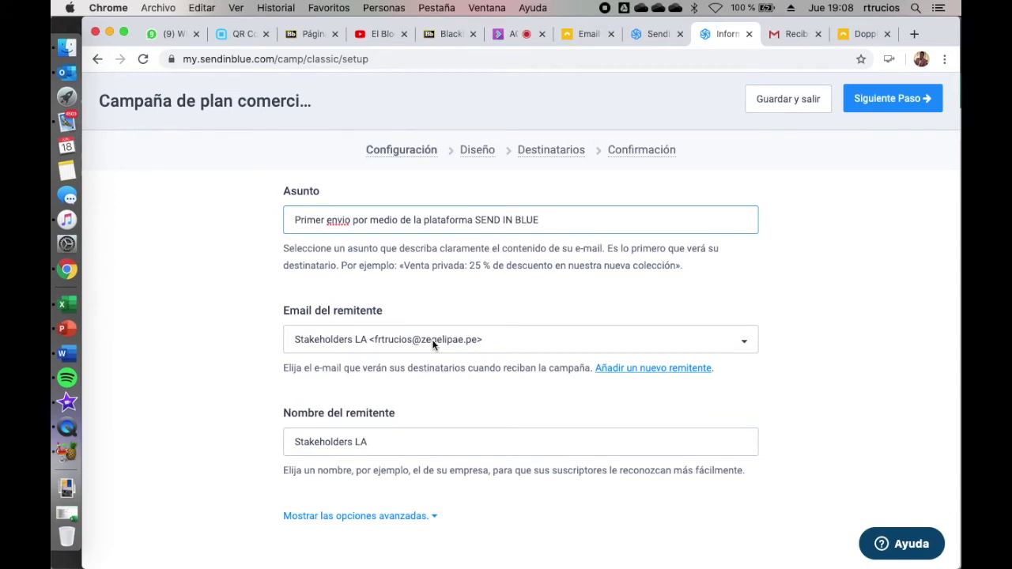
{"action": "left_click", "coordinate": [392, 441]}
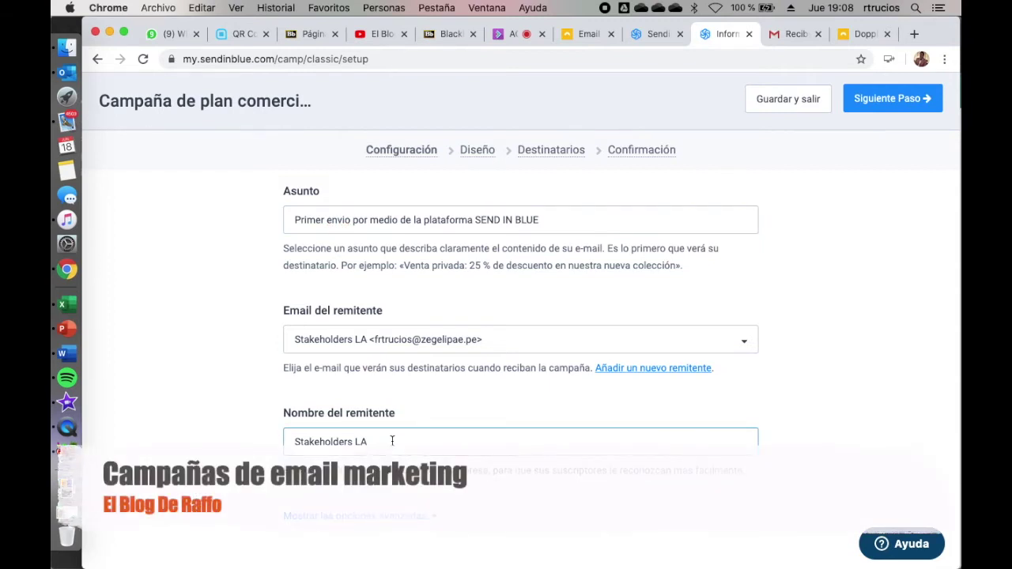
{"action": "triple_click", "coordinate": [392, 441]}
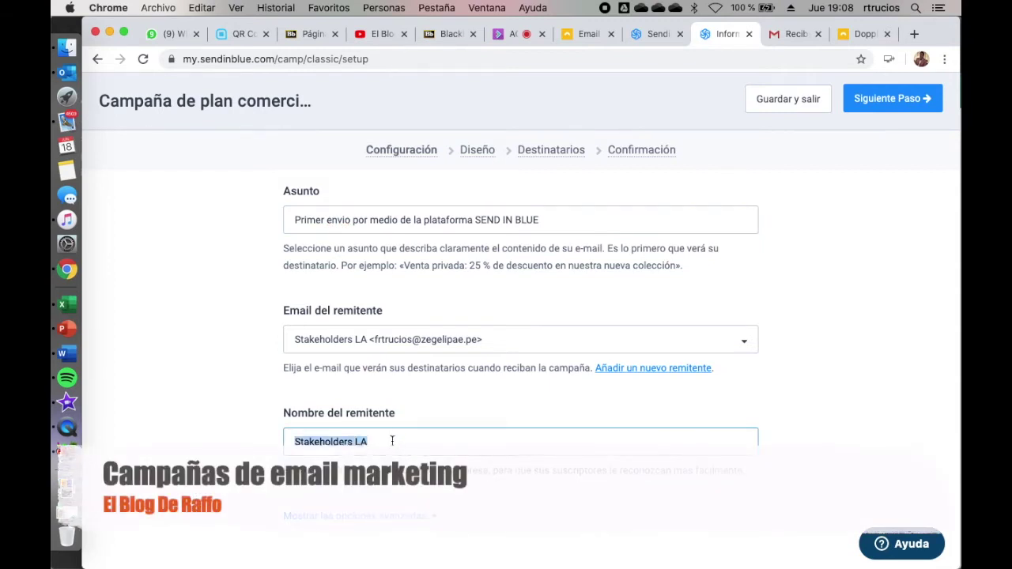
{"action": "type", "text": "Raffo"}
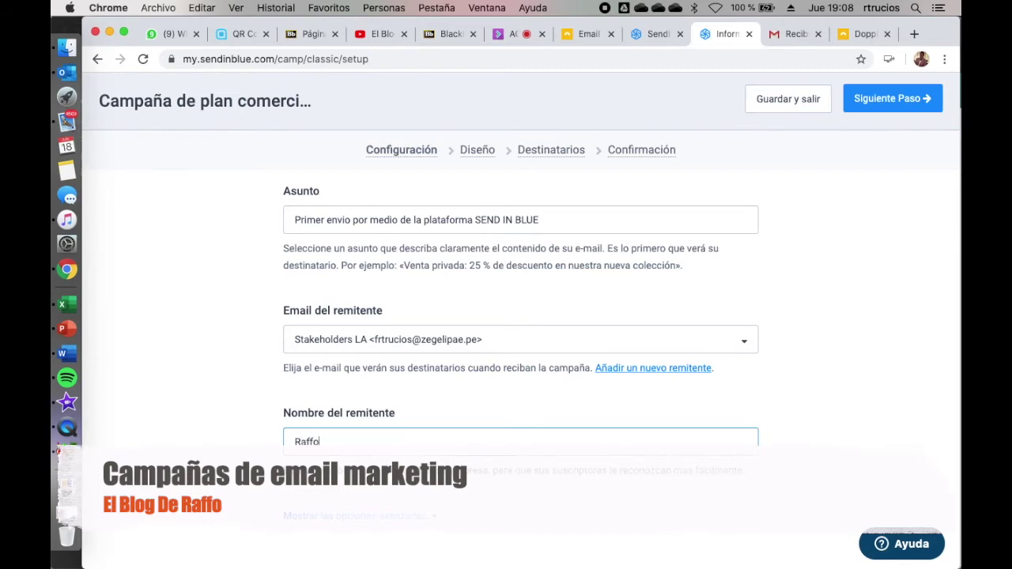
{"action": "type", "text": " Truciósi"}
{"action": "left_click", "coordinate": [846, 465]}
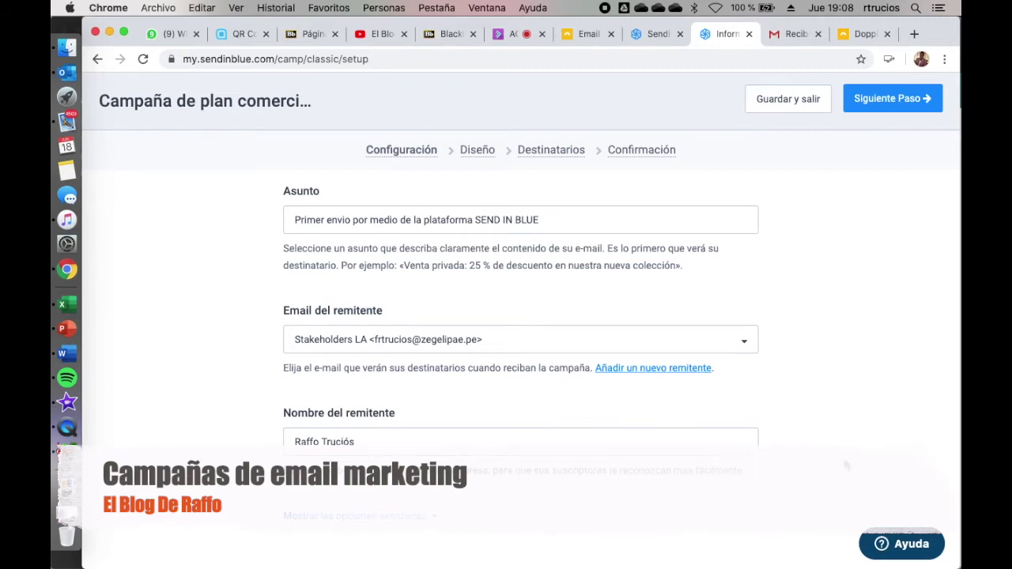
{"action": "scroll", "coordinate": [846, 463], "scroll_direction": "down", "scroll_amount": 2}
{"action": "scroll", "coordinate": [846, 457], "scroll_direction": "up", "scroll_amount": 2}
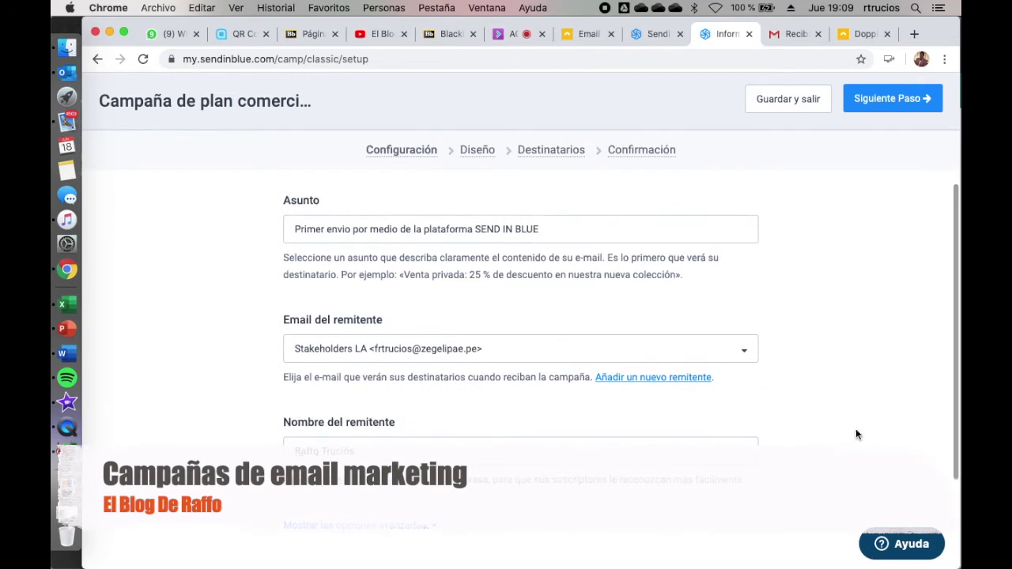
Move on to the design step and pick the Concrete skate shop template from the template gallery.
{"action": "left_click", "coordinate": [904, 103]}
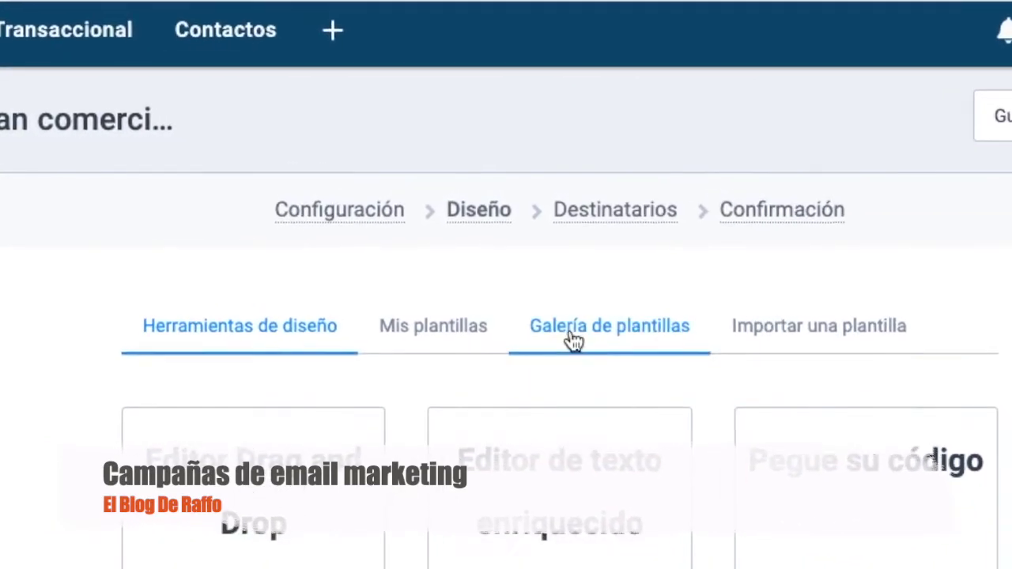
{"action": "left_click", "coordinate": [573, 340]}
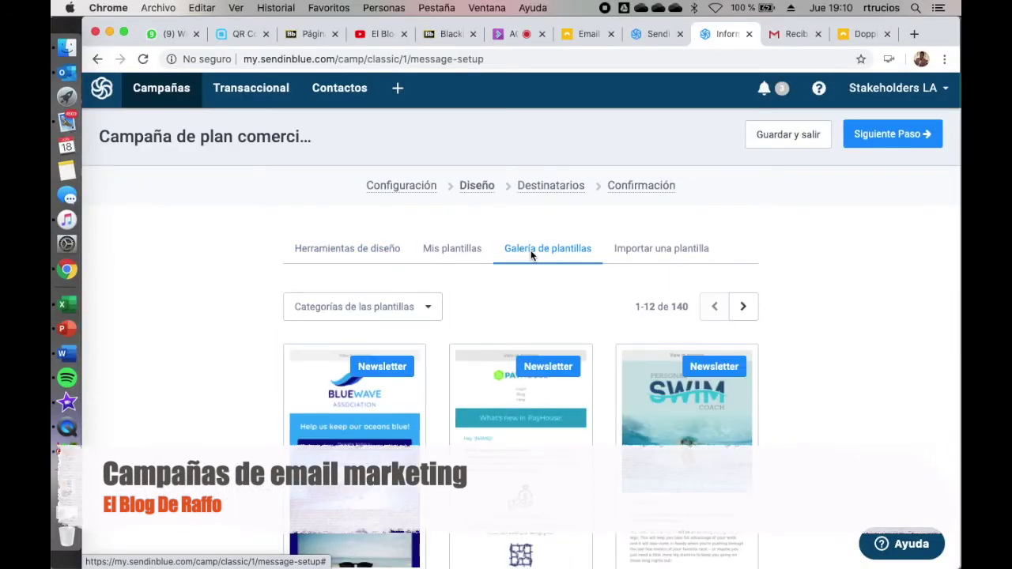
{"action": "scroll", "coordinate": [530, 254], "scroll_direction": "down", "scroll_amount": 5}
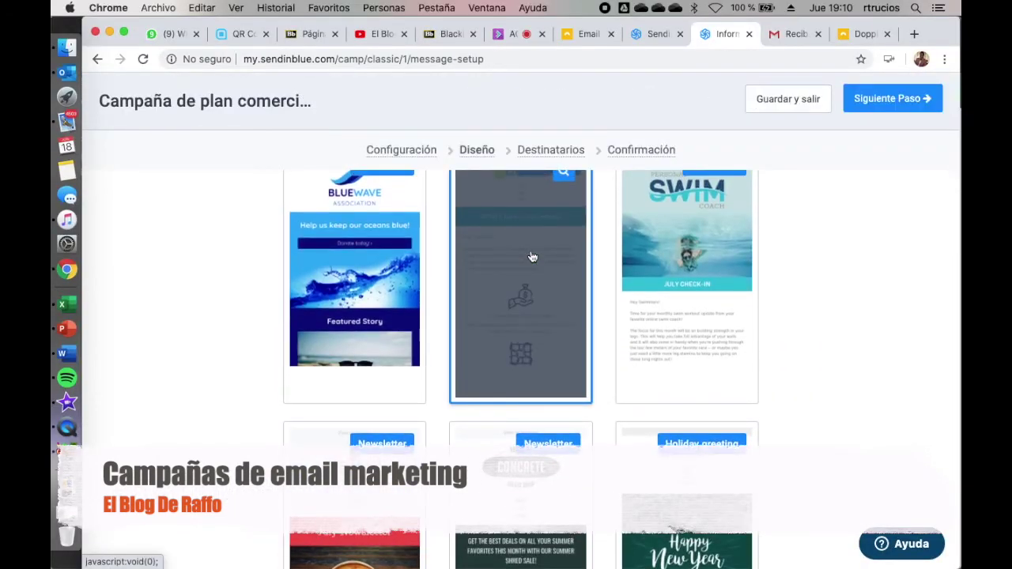
{"action": "scroll", "coordinate": [531, 256], "scroll_direction": "down", "scroll_amount": 3}
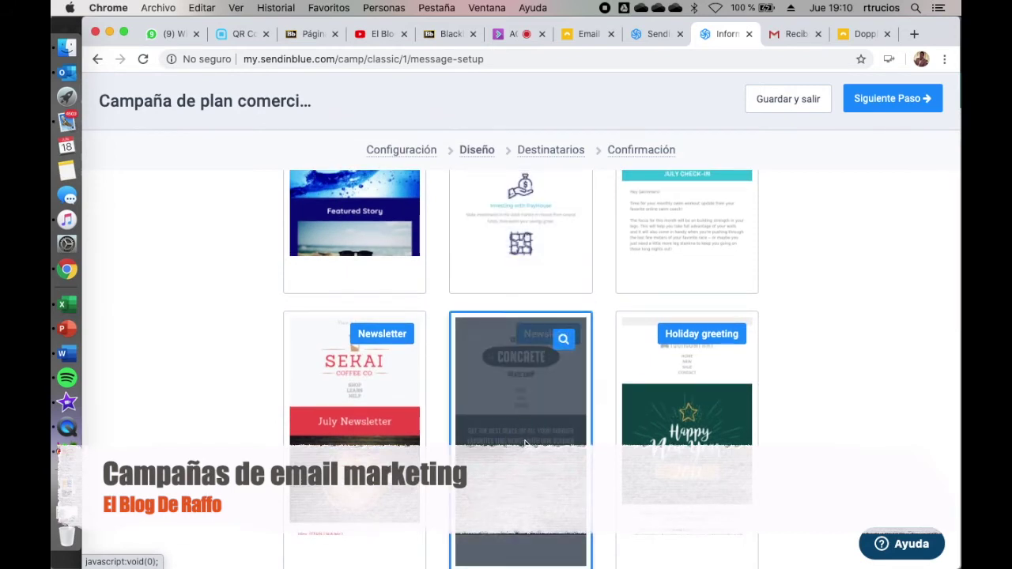
{"action": "left_click", "coordinate": [524, 443]}
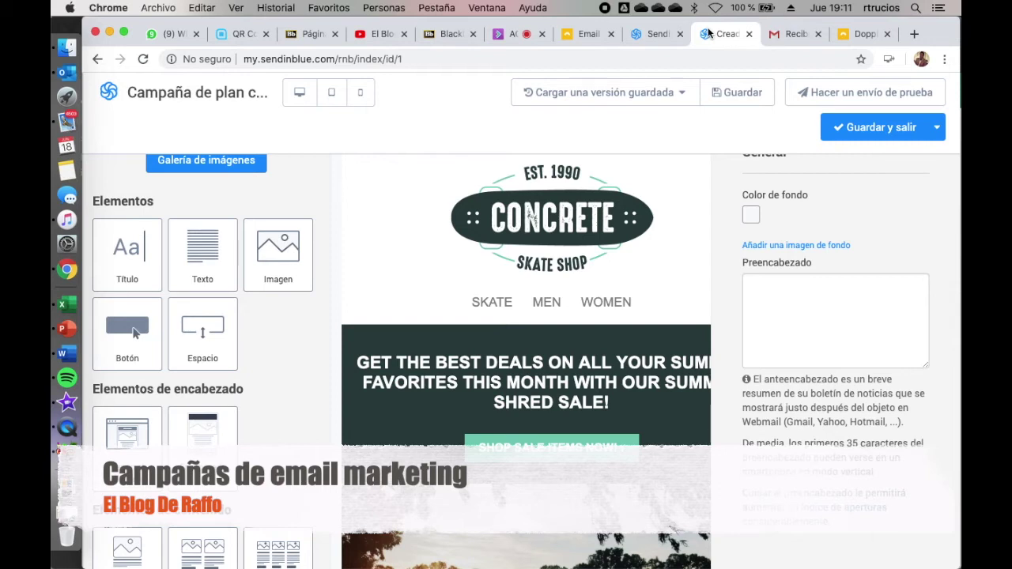
Upload idm.jpg from the imagenes para pptds folder and drop it onto the Concrete logo block.
{"action": "left_click", "coordinate": [546, 218]}
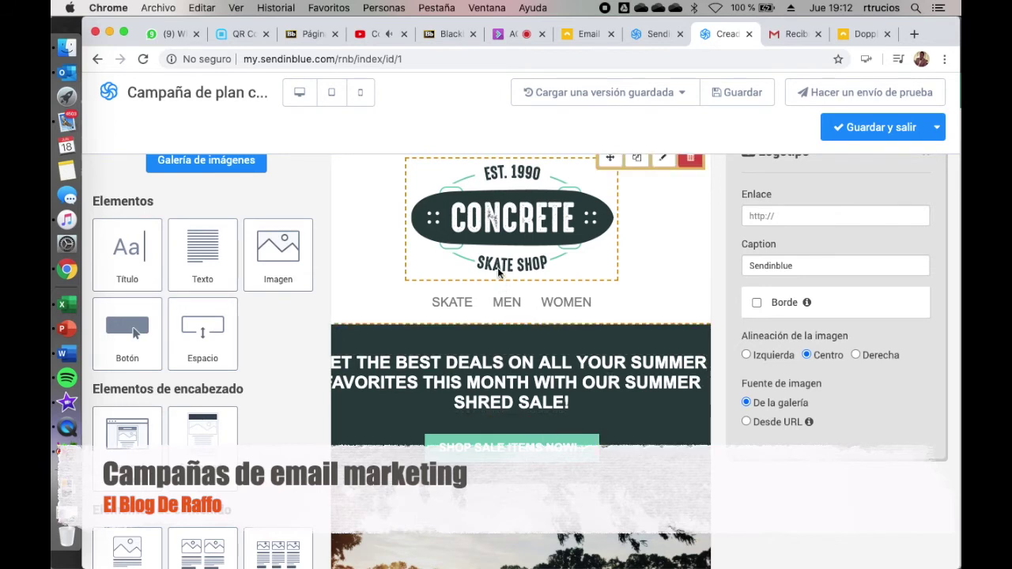
{"action": "left_click", "coordinate": [662, 160]}
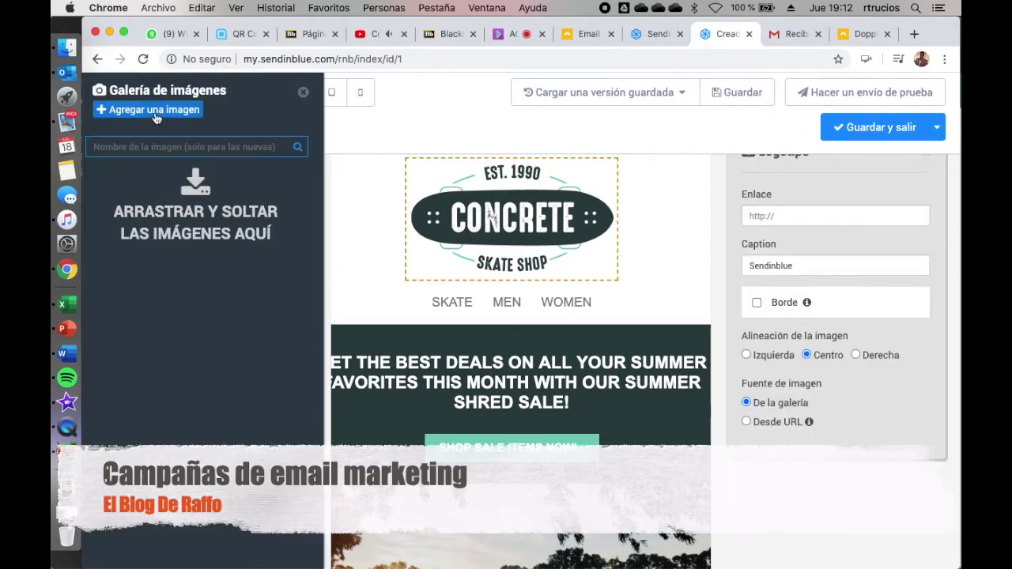
{"action": "left_click", "coordinate": [158, 110]}
{"action": "left_click", "coordinate": [287, 261]}
{"action": "left_click", "coordinate": [429, 156]}
{"action": "left_click", "coordinate": [410, 268]}
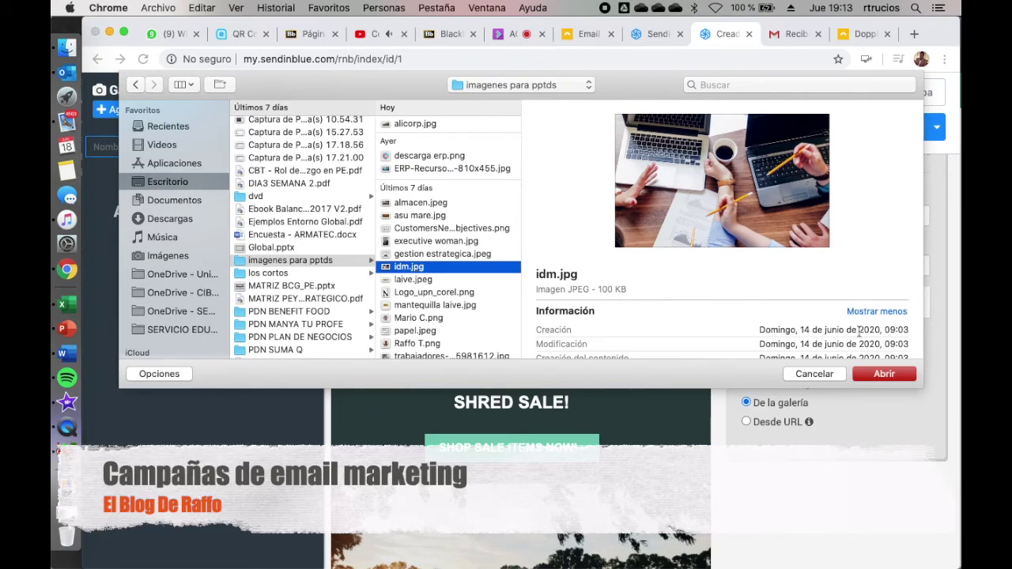
{"action": "left_click", "coordinate": [880, 377]}
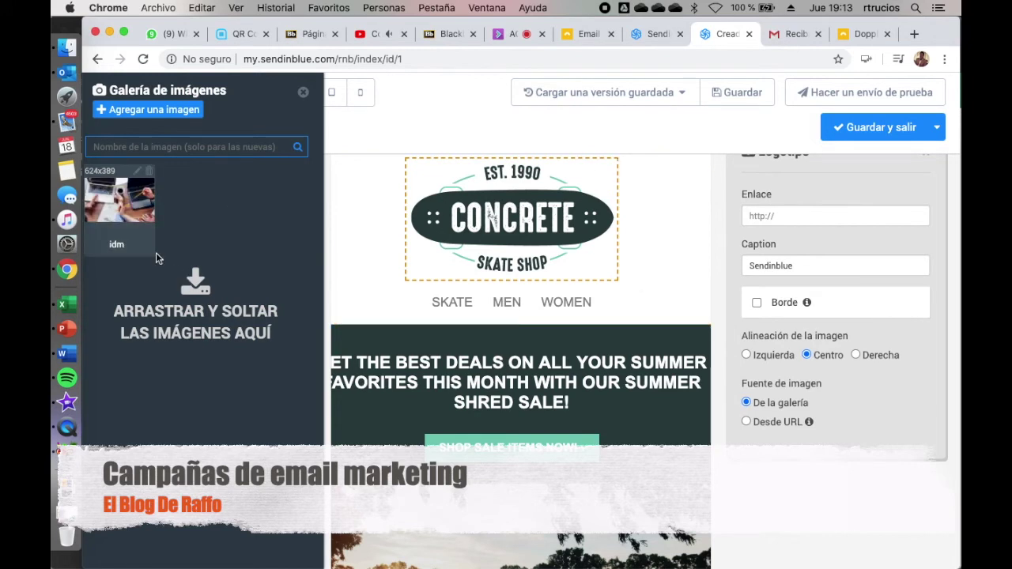
{"action": "left_click", "coordinate": [111, 204]}
{"action": "left_click_drag", "start_coordinate": [111, 205], "coordinate": [506, 233]}
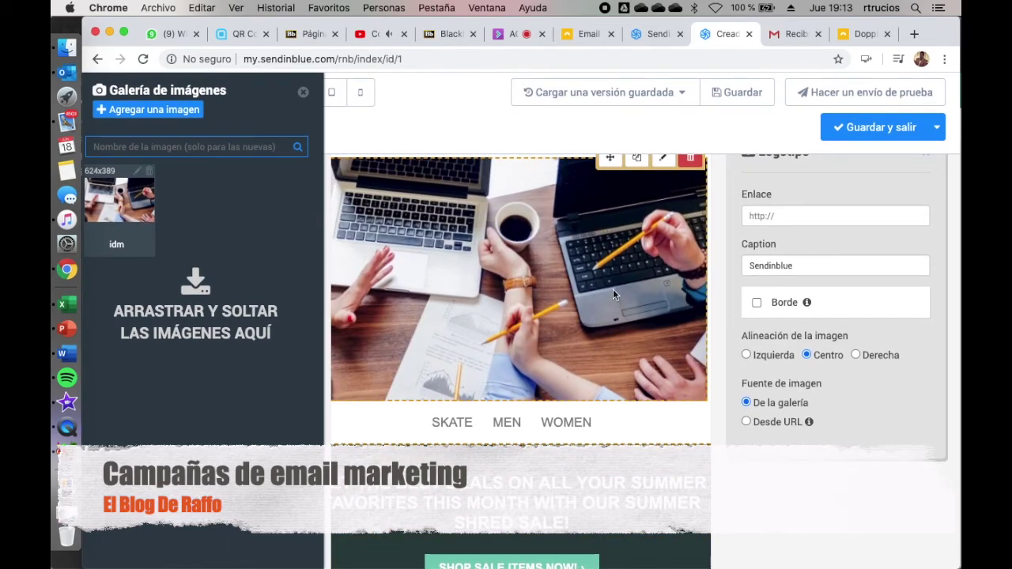
Replace the banner headline text with the pasted tutorial headline.
{"action": "scroll", "coordinate": [613, 289], "scroll_direction": "down", "scroll_amount": 3}
{"action": "left_click", "coordinate": [567, 371]}
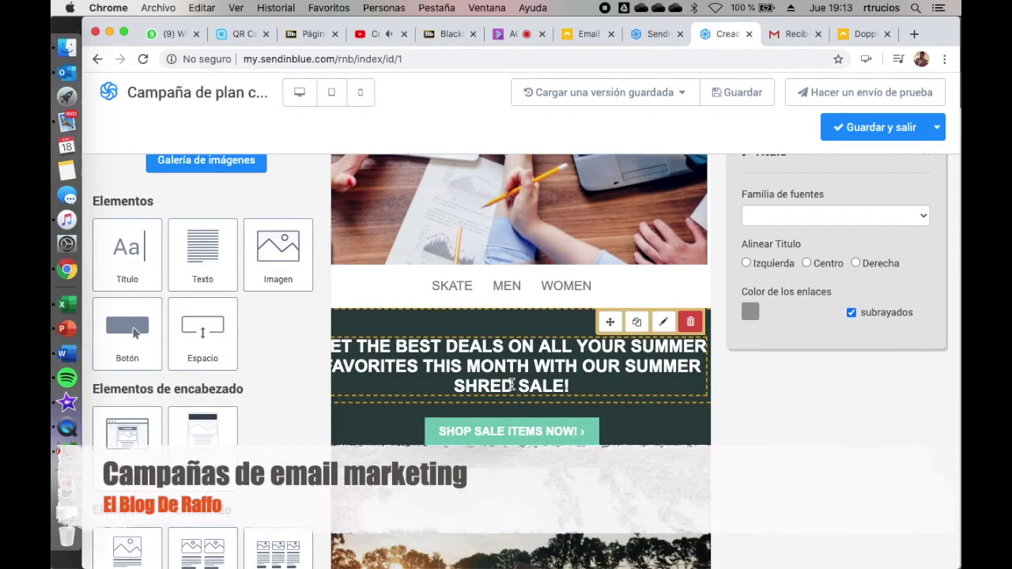
{"action": "left_click", "coordinate": [664, 324]}
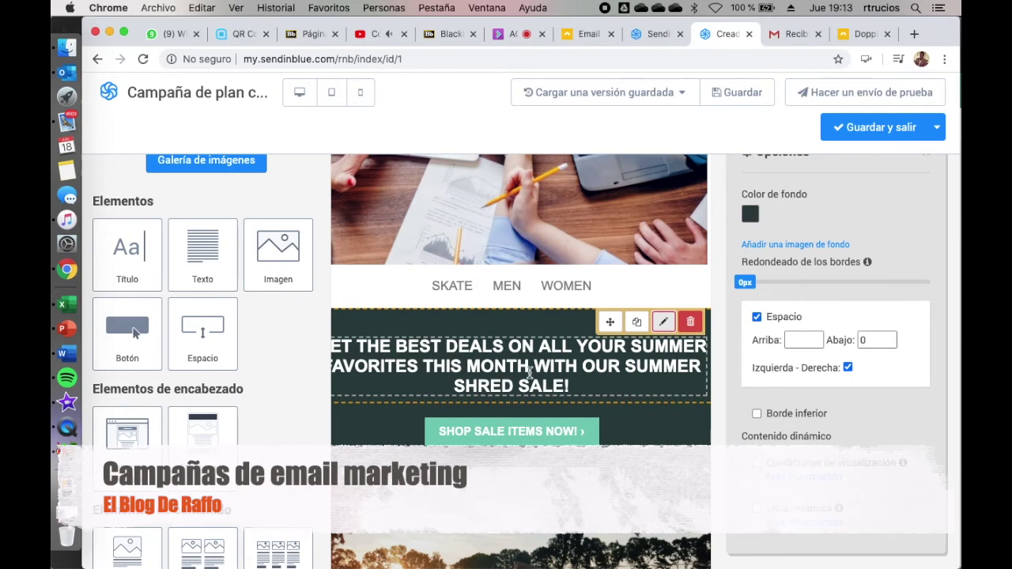
{"action": "left_click", "coordinate": [586, 386]}
{"action": "left_click_drag", "start_coordinate": [586, 385], "coordinate": [327, 345]}
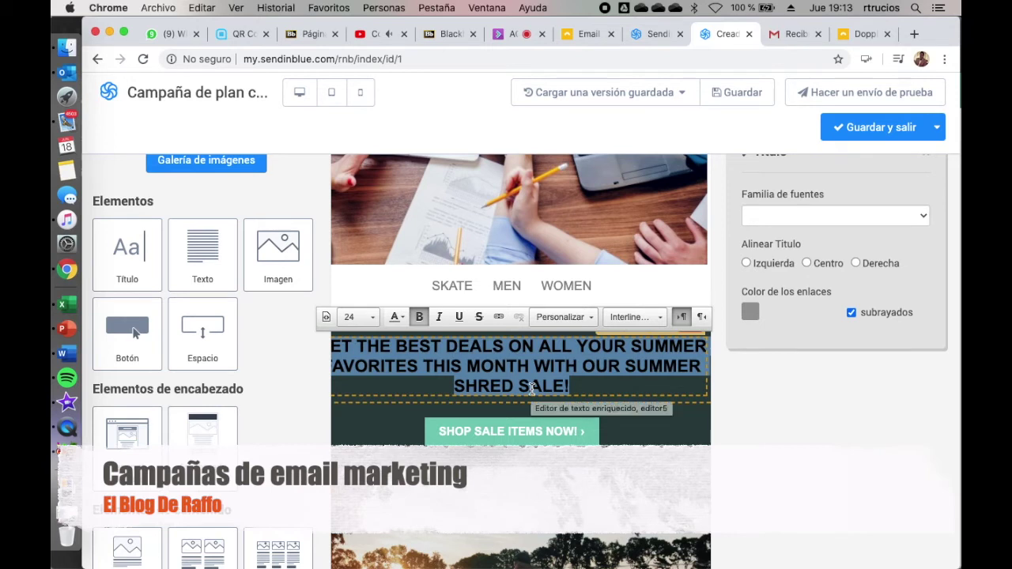
{"action": "type", "text": "HOY TE COMPARTIMOS UN TUTORIAL PARA AGREGAR ADMINISTRADORES EN BLOGGER"}
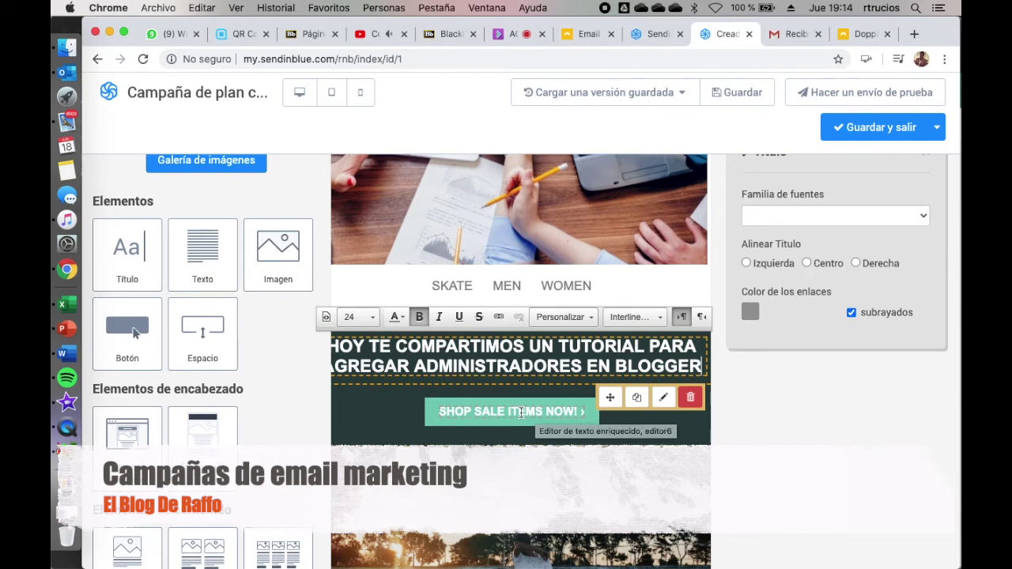
Set the call-to-action button's link to the pasted YouTube address.
{"action": "left_click", "coordinate": [511, 414]}
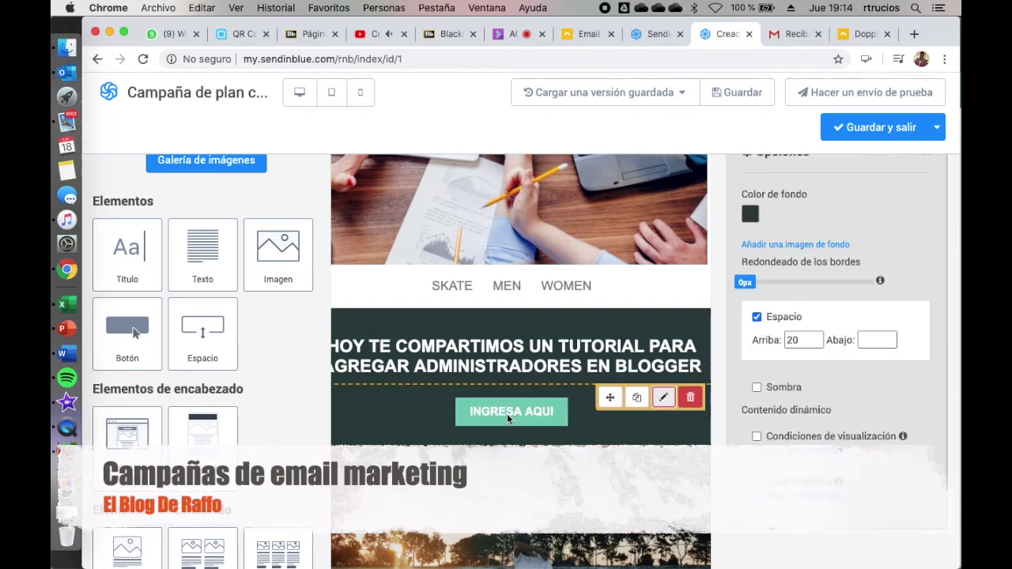
{"action": "left_click", "coordinate": [509, 416]}
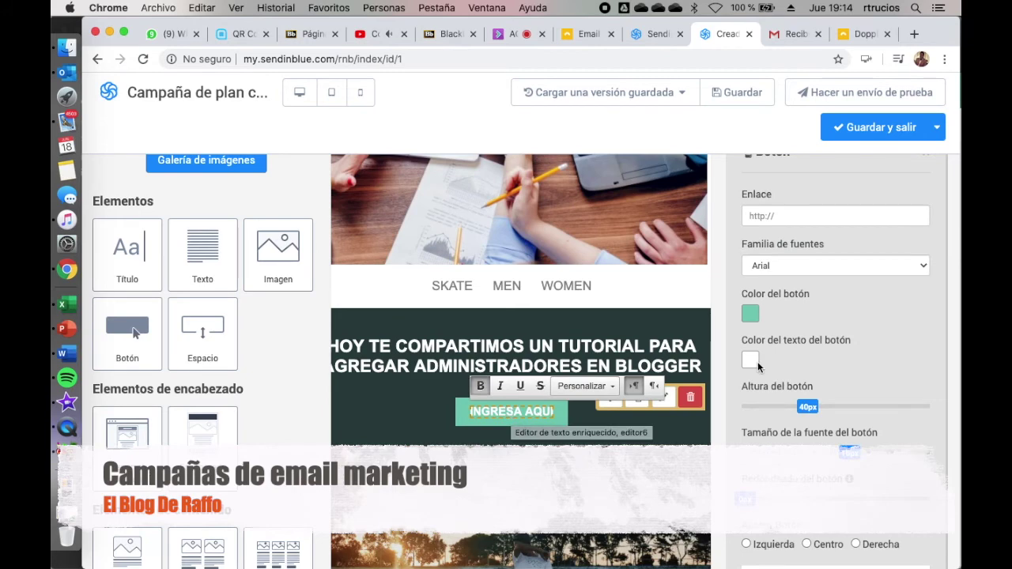
{"action": "scroll", "coordinate": [830, 302], "scroll_direction": "up", "scroll_amount": 2}
{"action": "scroll", "coordinate": [830, 300], "scroll_direction": "down", "scroll_amount": 2}
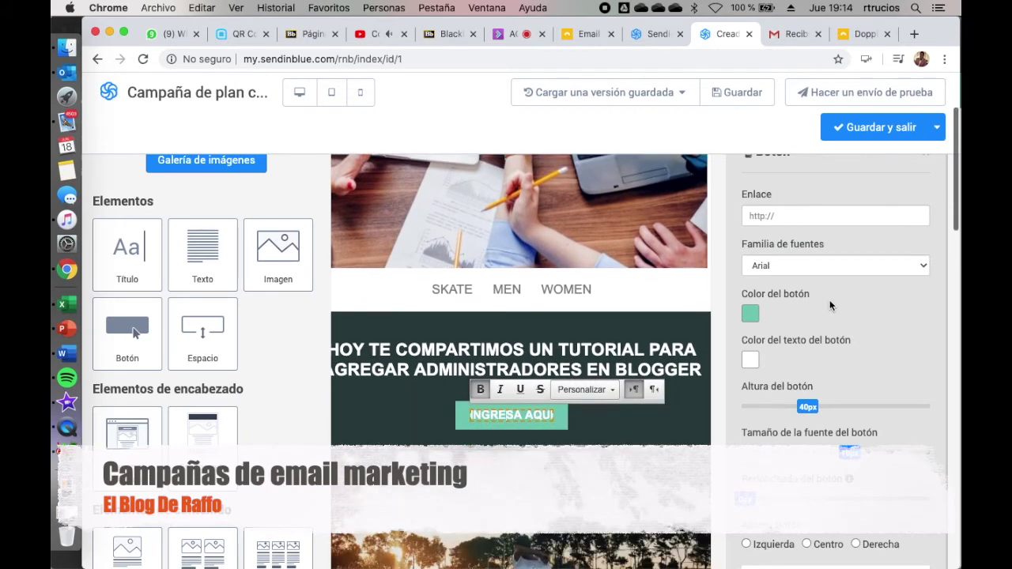
{"action": "left_click", "coordinate": [823, 218]}
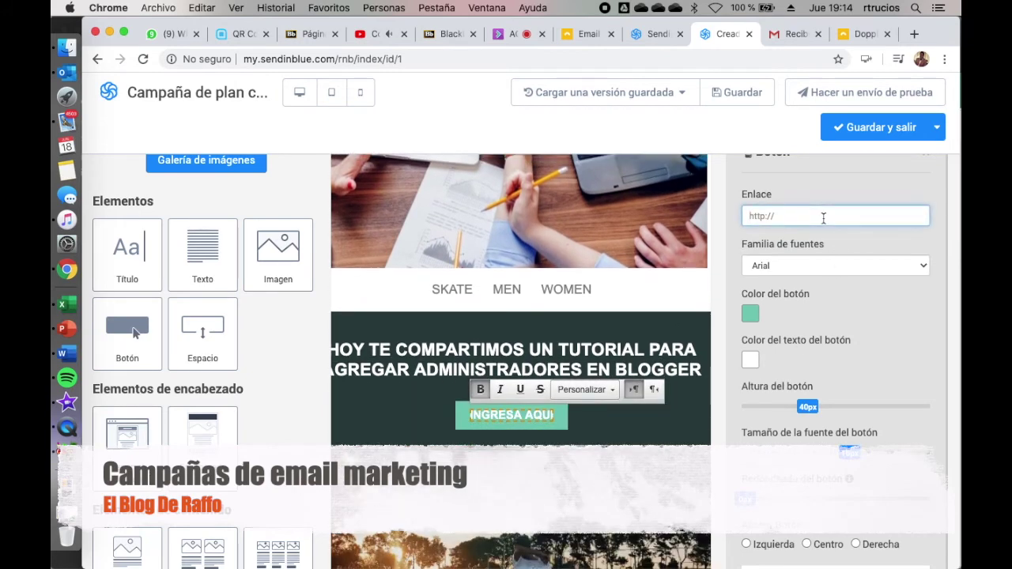
{"action": "type", "text": "https://www.youtube.com/watch?v=6OFphwP_fww"}
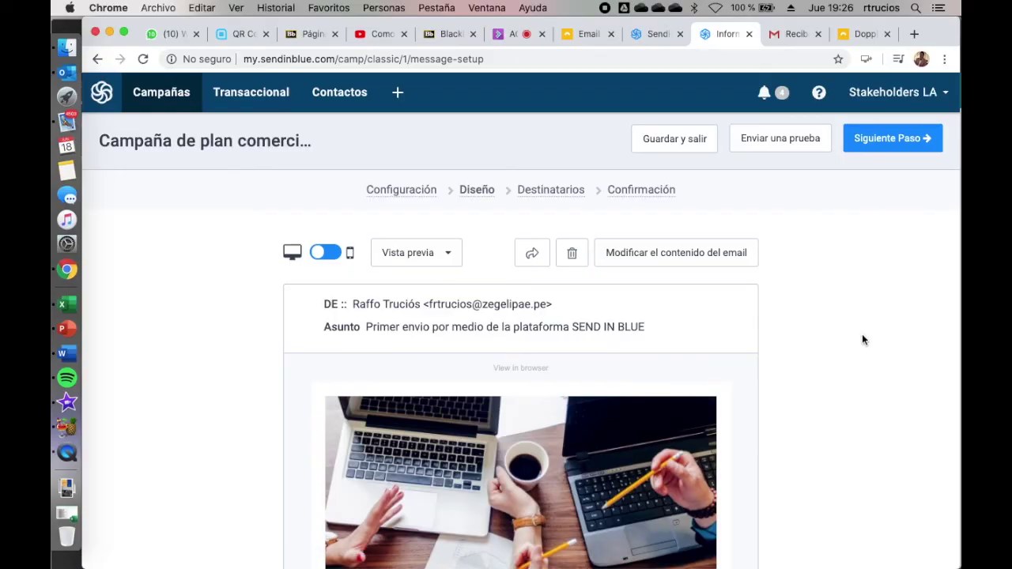
Review the saved email preview, then advance the campaign to the Destinatarios step.
{"action": "scroll", "coordinate": [862, 335], "scroll_direction": "down", "scroll_amount": 2}
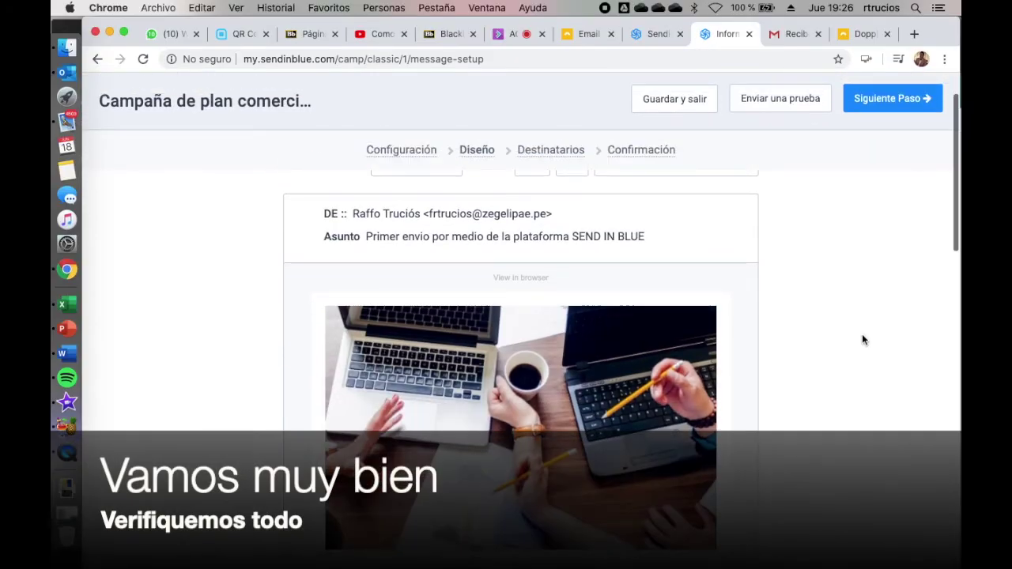
{"action": "scroll", "coordinate": [863, 340], "scroll_direction": "down", "scroll_amount": 4}
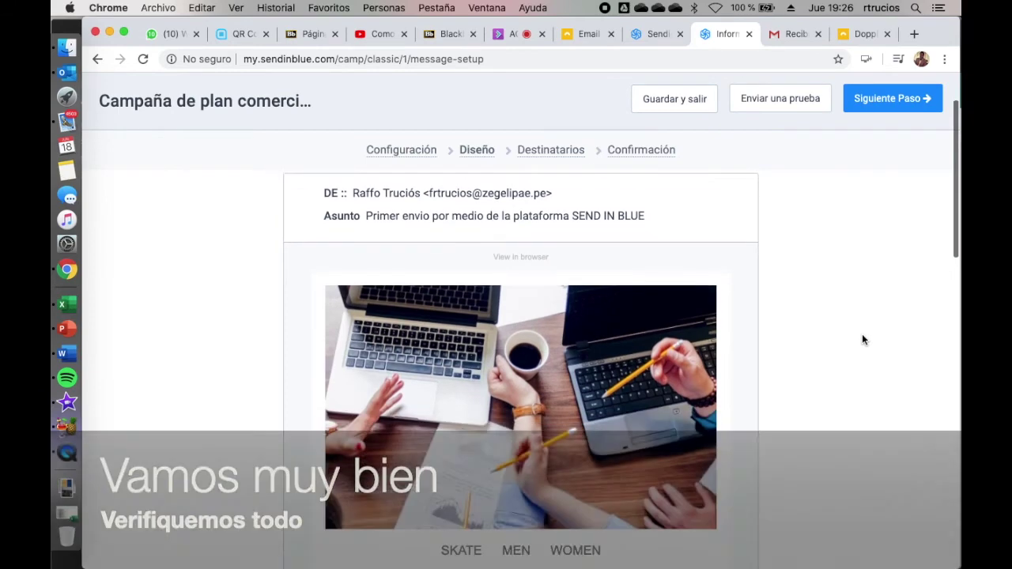
{"action": "scroll", "coordinate": [863, 340], "scroll_direction": "down", "scroll_amount": 9}
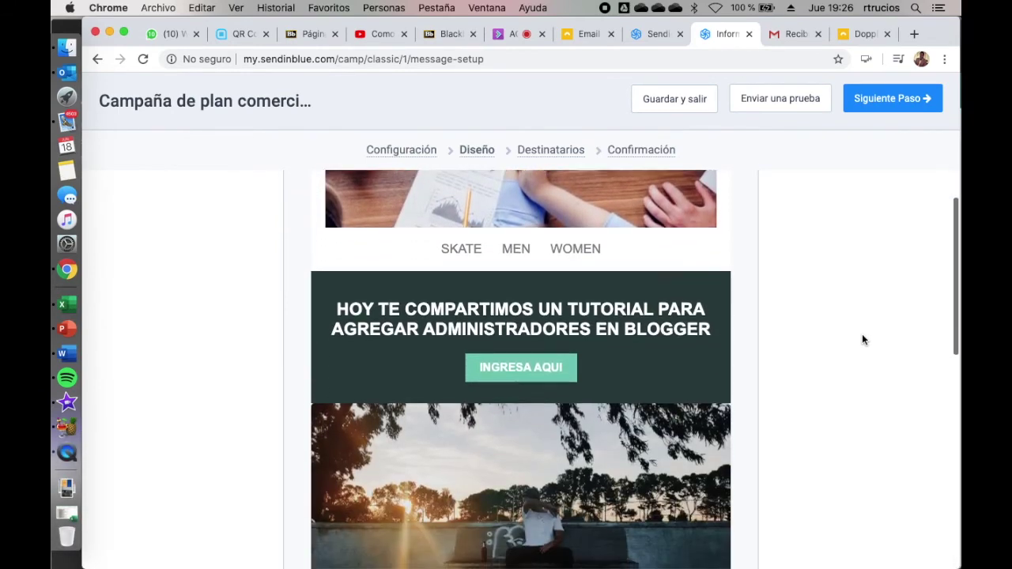
{"action": "scroll", "coordinate": [863, 339], "scroll_direction": "down", "scroll_amount": 7}
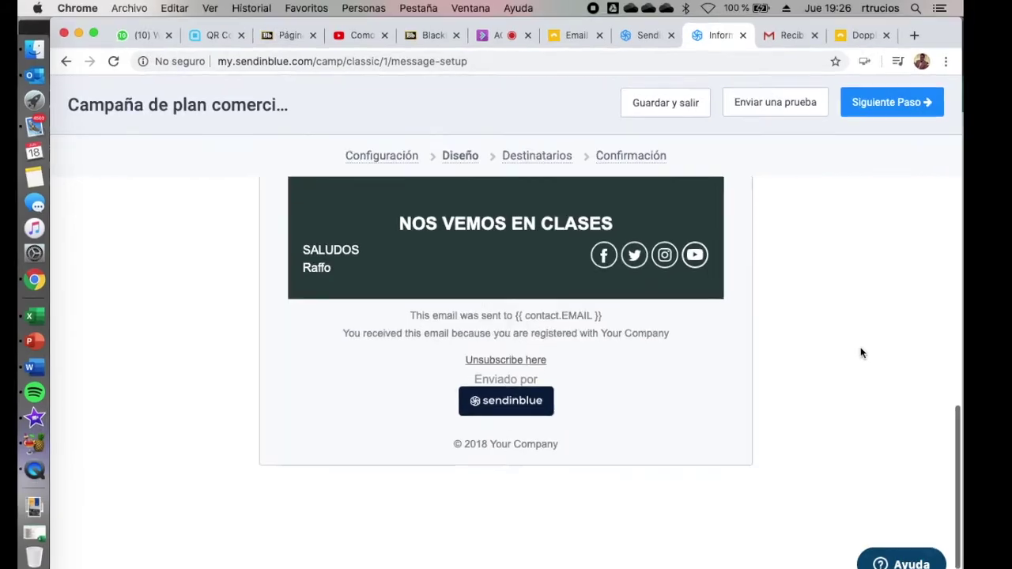
{"action": "scroll", "coordinate": [863, 340], "scroll_direction": "up", "scroll_amount": 15}
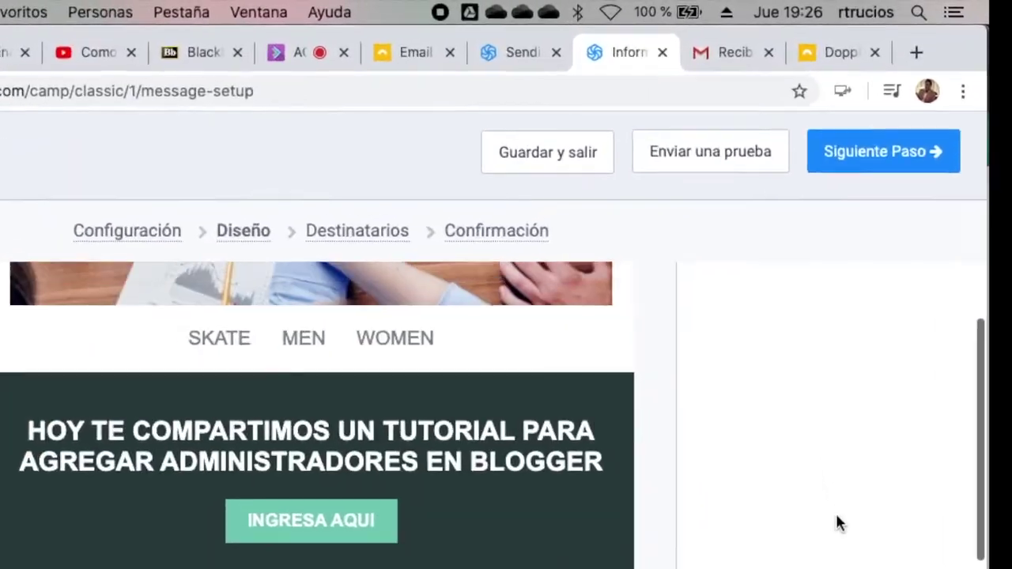
{"action": "left_click", "coordinate": [884, 151]}
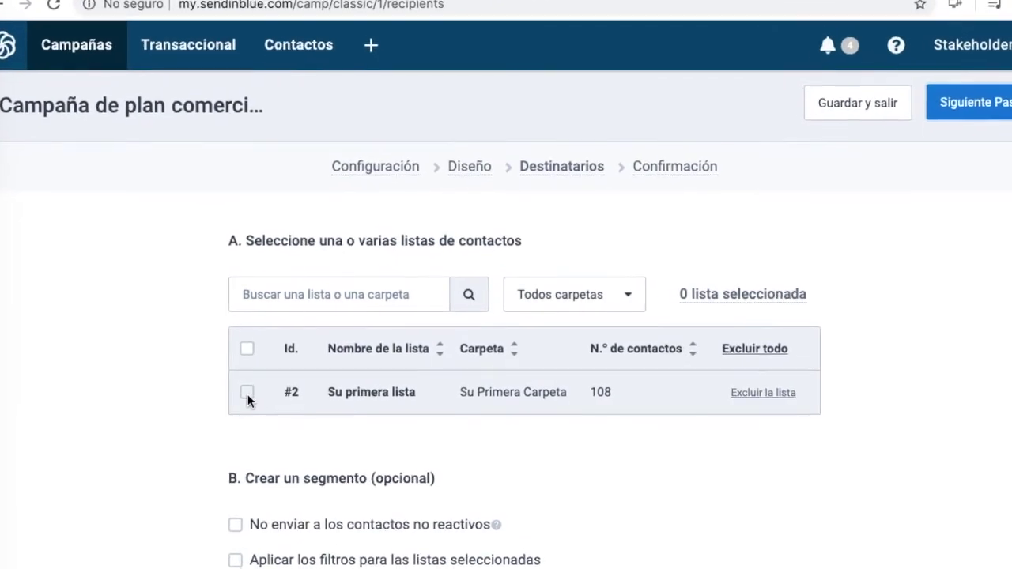
Choose Su primera lista (108 contacts) as recipients and open the sending schedule options on the confirmation page.
{"action": "left_click", "coordinate": [265, 388]}
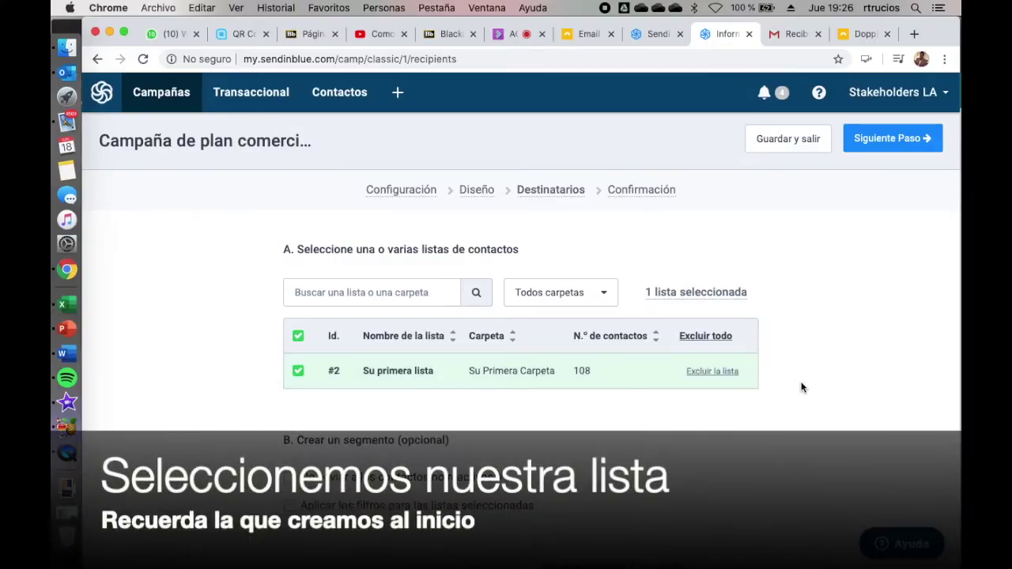
{"action": "left_click", "coordinate": [904, 149]}
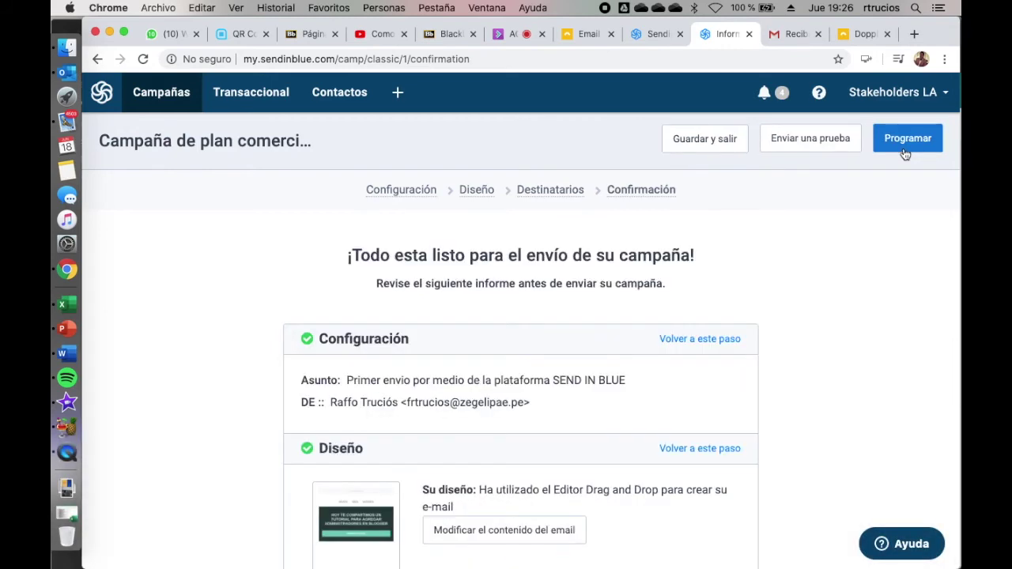
{"action": "scroll", "coordinate": [822, 346], "scroll_direction": "down", "scroll_amount": 5}
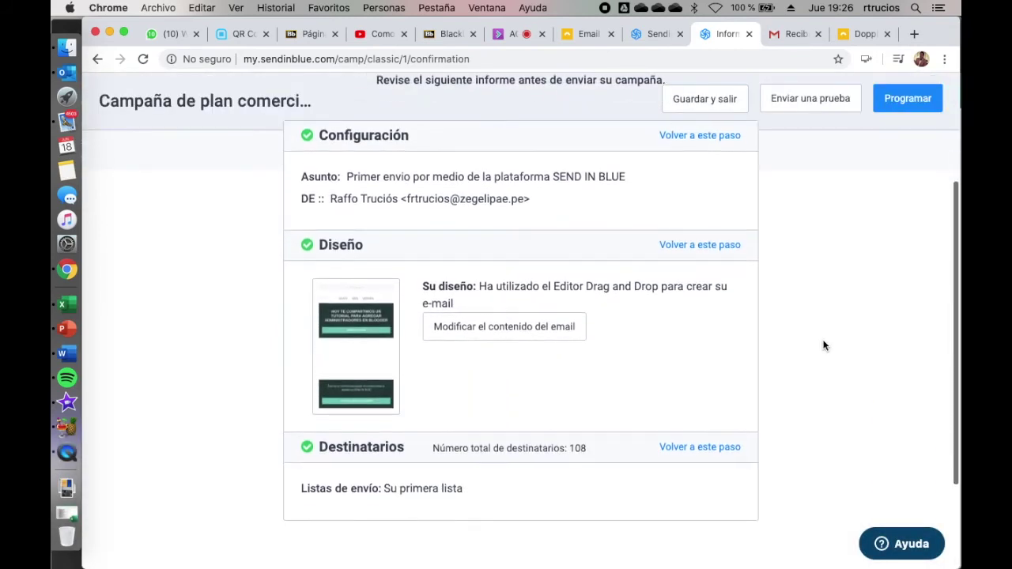
{"action": "scroll", "coordinate": [823, 345], "scroll_direction": "up", "scroll_amount": 5}
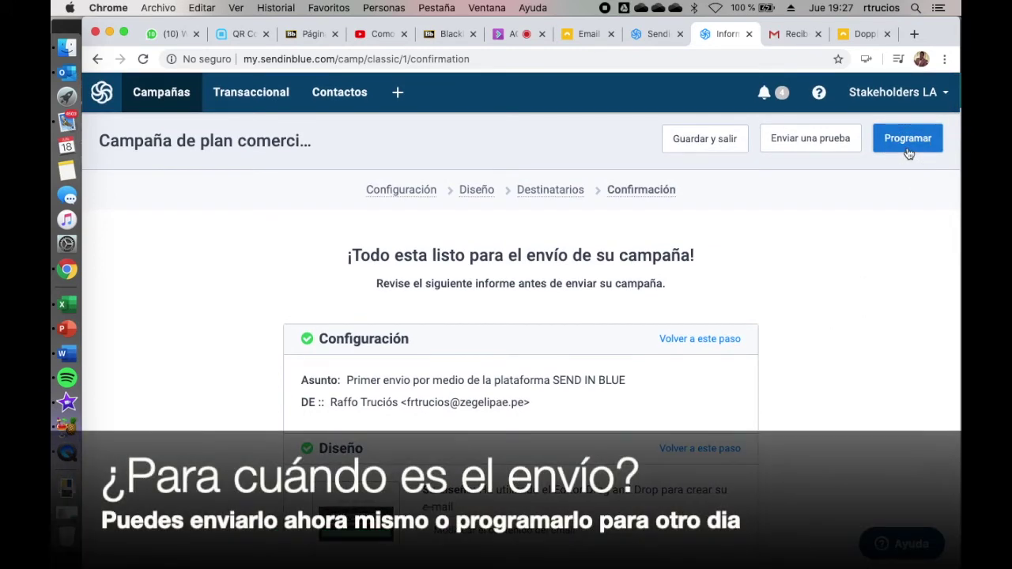
{"action": "left_click", "coordinate": [908, 141]}
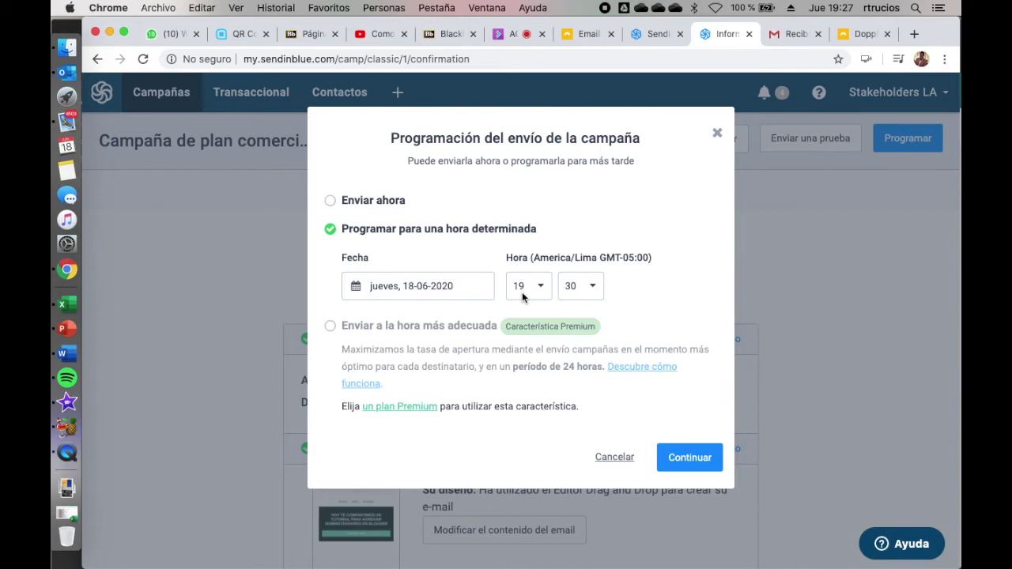
Send Campaña de plan comercial right away with Enviar ahora and confirm sending to the 108 contacts.
{"action": "left_click", "coordinate": [369, 208]}
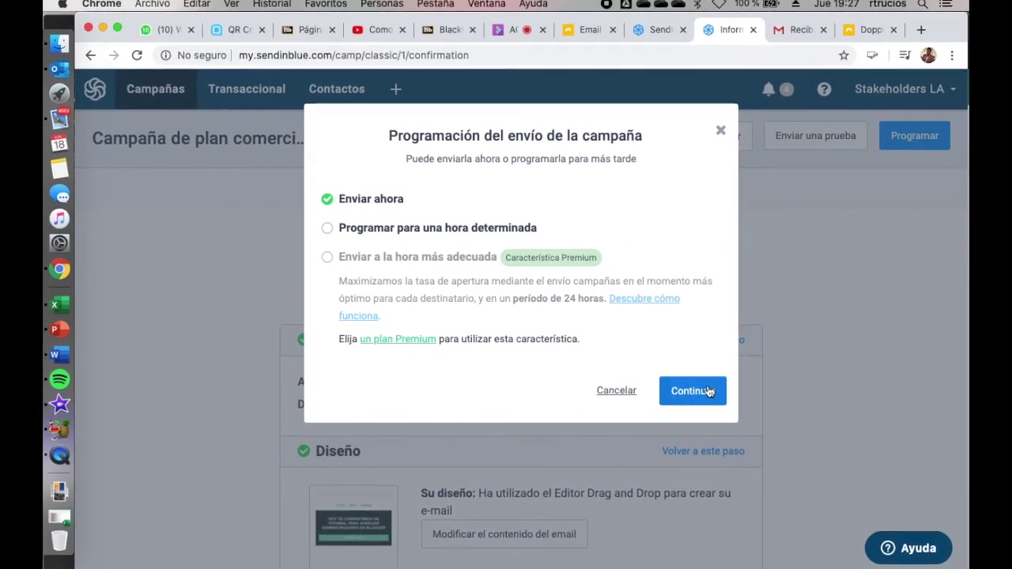
{"action": "left_click", "coordinate": [709, 393]}
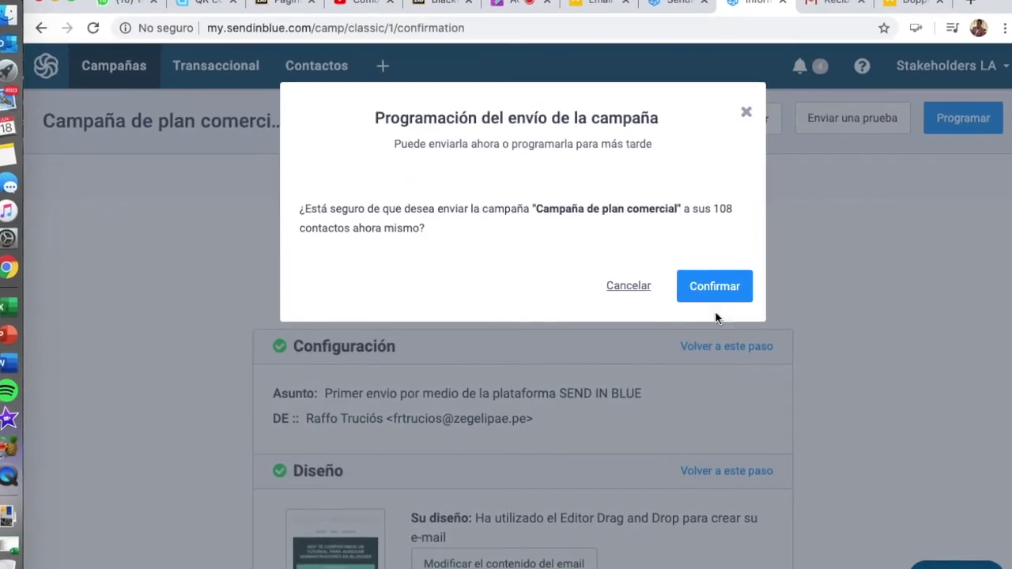
{"action": "left_click", "coordinate": [716, 291]}
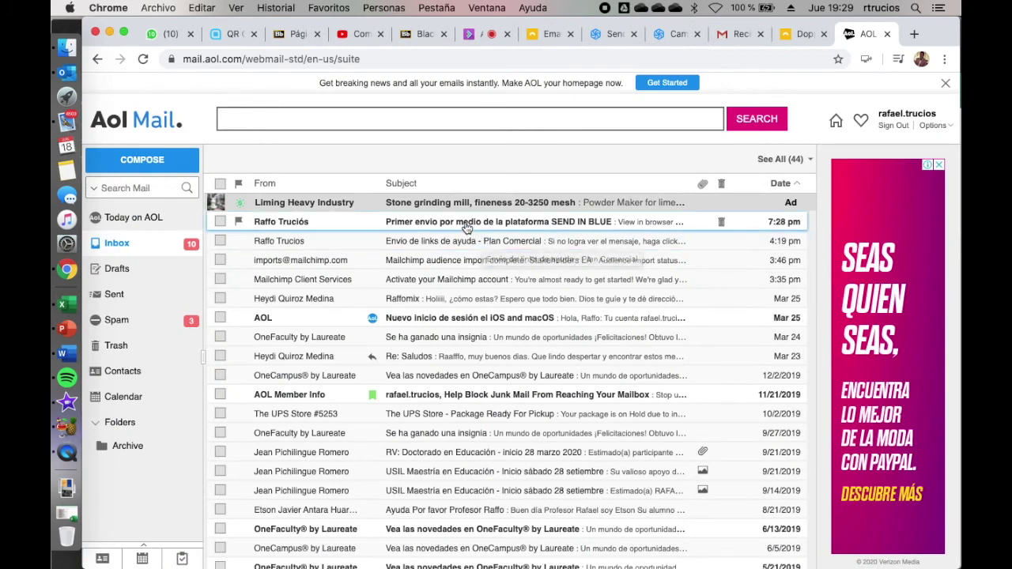
Open the Primer envio email in AOL Mail and follow its INGRESA AQUI button to YouTube.
{"action": "left_click", "coordinate": [468, 225]}
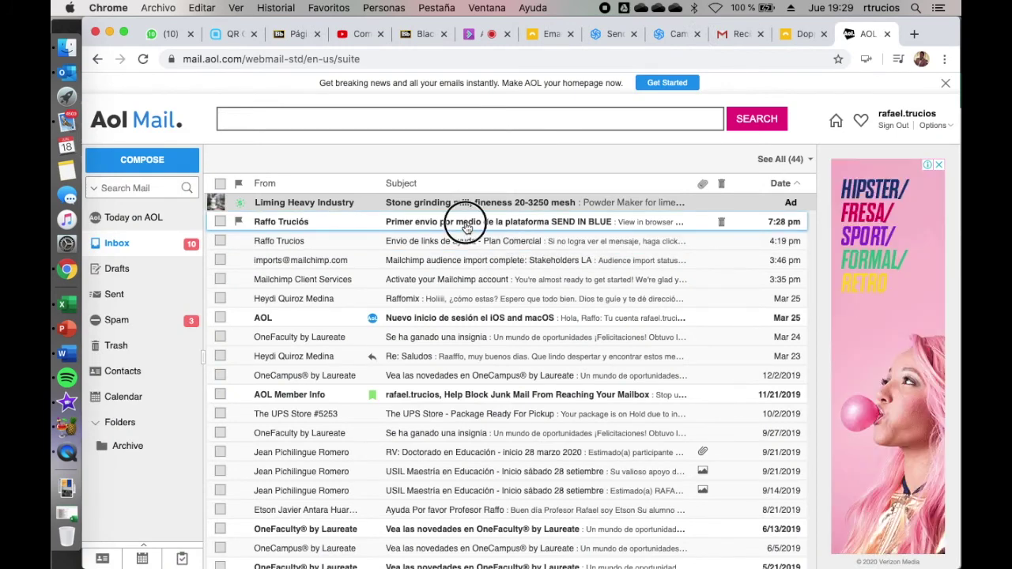
{"action": "scroll", "coordinate": [799, 448], "scroll_direction": "down", "scroll_amount": 3}
{"action": "scroll", "coordinate": [799, 448], "scroll_direction": "down", "scroll_amount": 5}
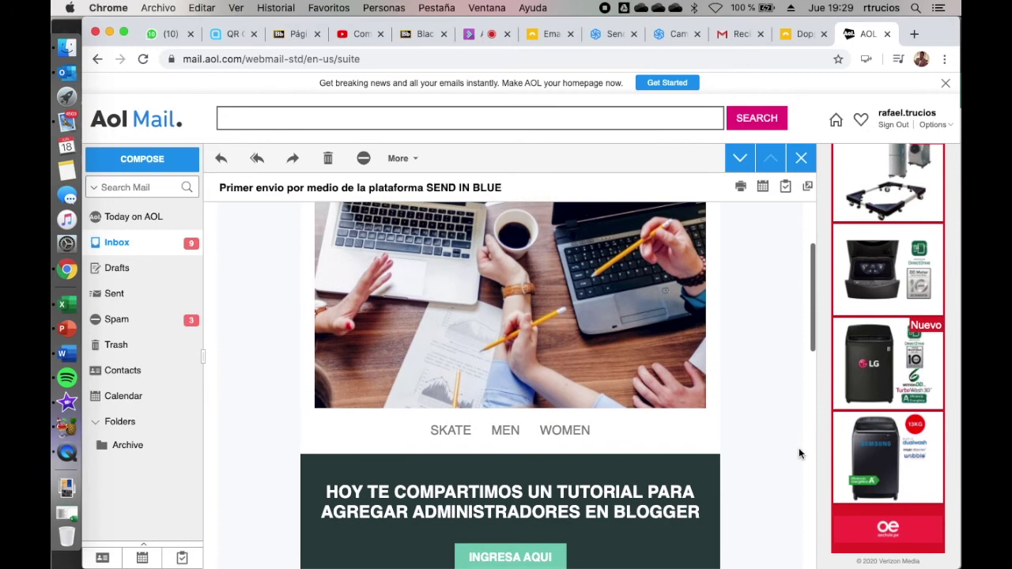
{"action": "scroll", "coordinate": [799, 450], "scroll_direction": "down", "scroll_amount": 1}
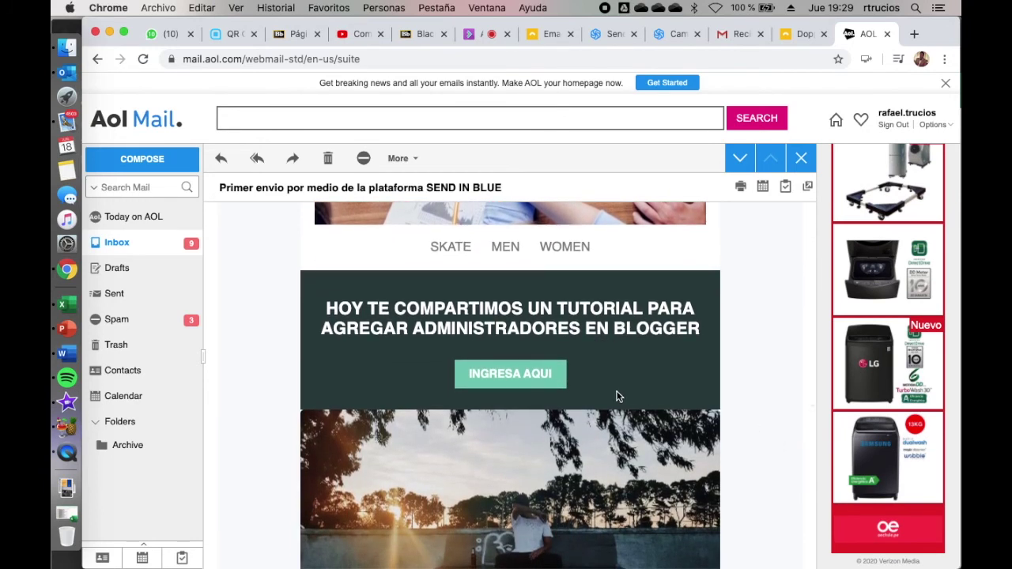
{"action": "left_click", "coordinate": [514, 375]}
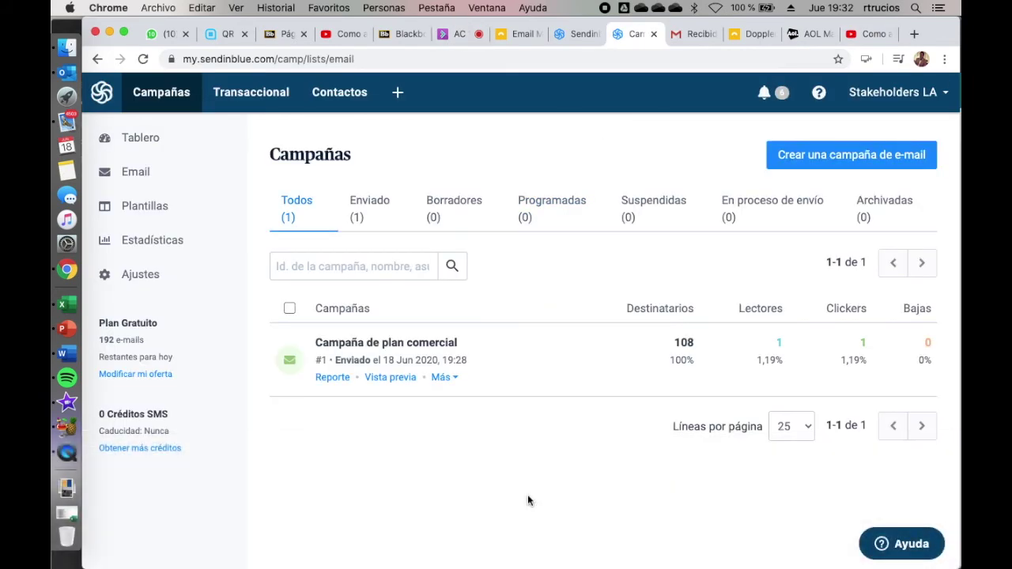
Open the campaign report and list the single contact under Apertores who opened the email.
{"action": "left_click", "coordinate": [332, 378]}
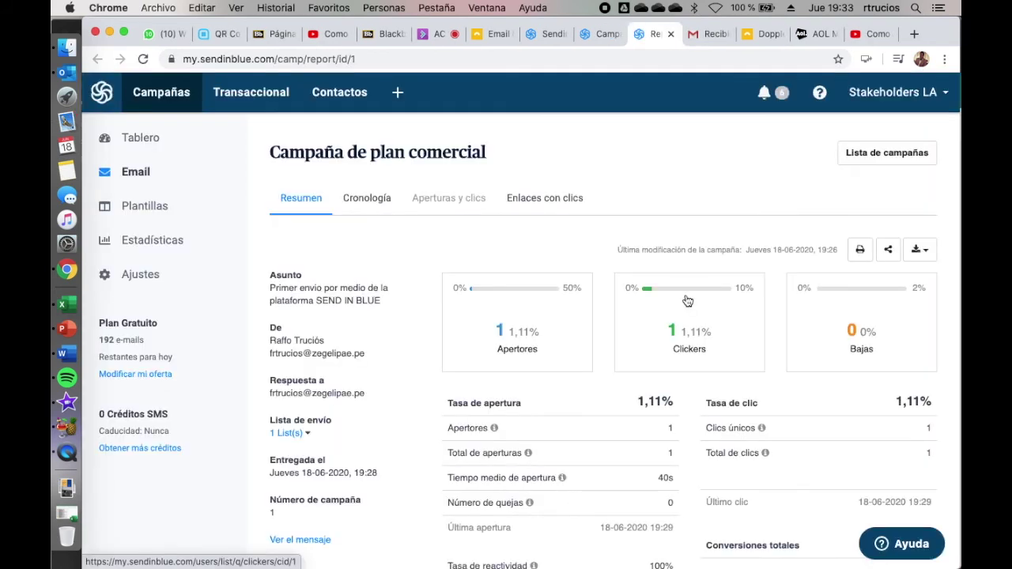
{"action": "scroll", "coordinate": [585, 348], "scroll_direction": "down", "scroll_amount": 1}
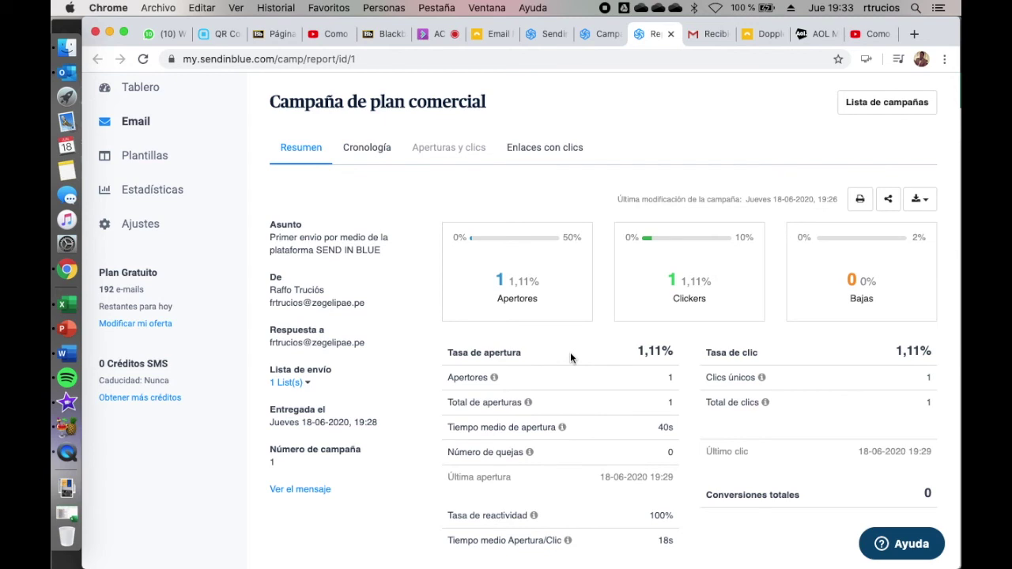
{"action": "left_click", "coordinate": [500, 281]}
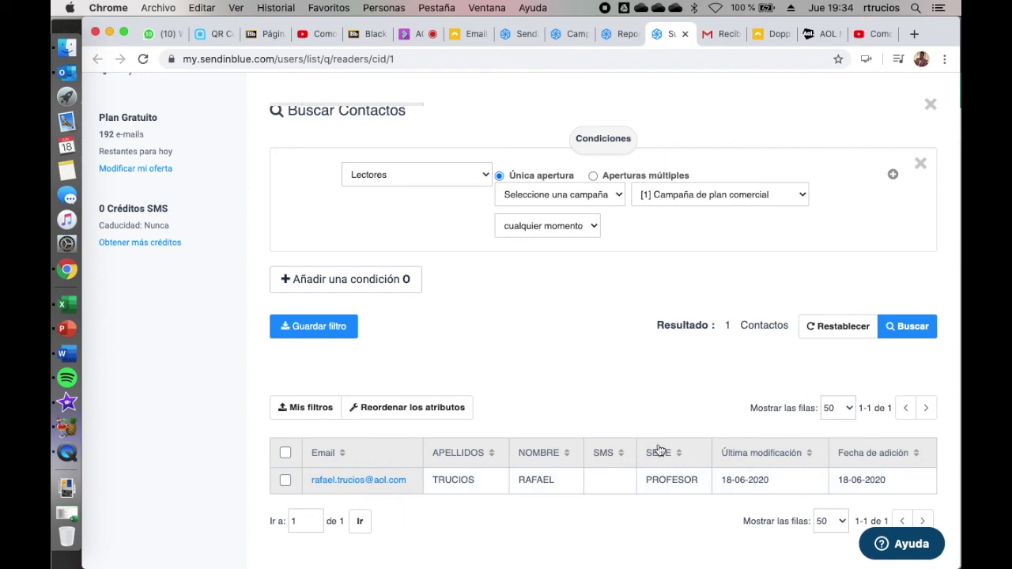
Back in the campaign report, list the one contact under Clickers who clicked the link.
{"action": "left_click", "coordinate": [617, 40]}
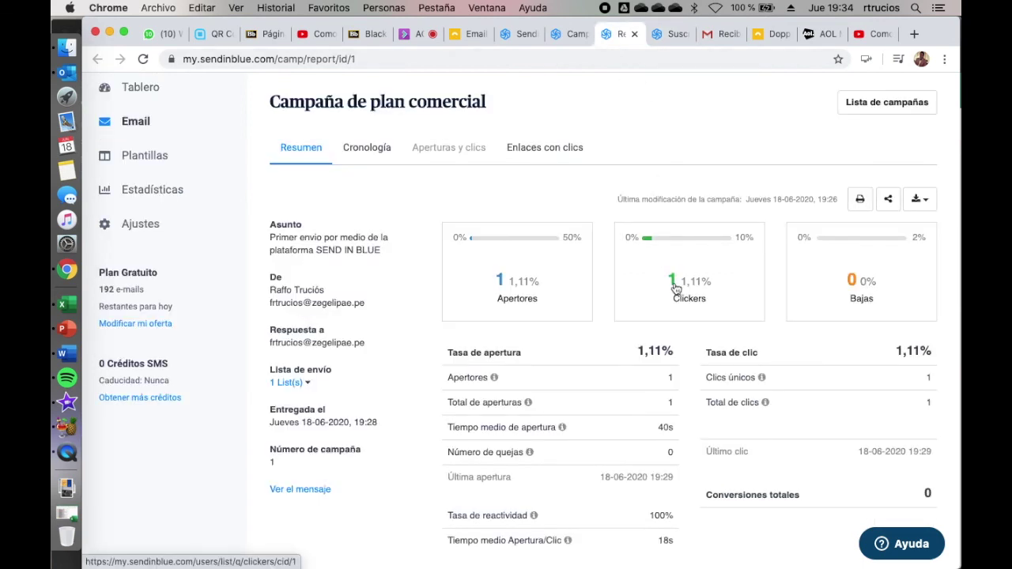
{"action": "left_click", "coordinate": [674, 285]}
{"action": "scroll", "coordinate": [649, 409], "scroll_direction": "down", "scroll_amount": 3}
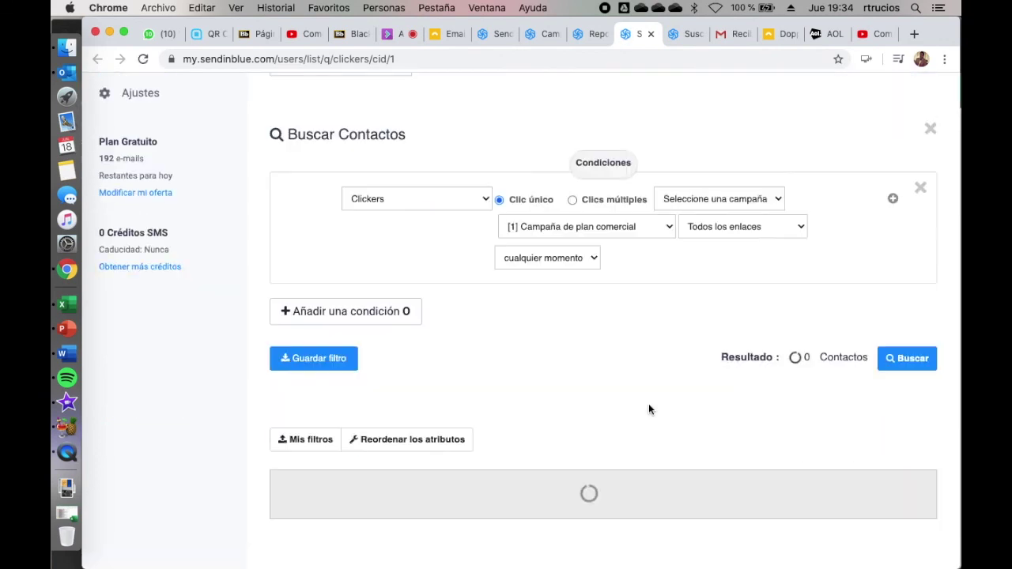
{"action": "scroll", "coordinate": [648, 409], "scroll_direction": "down", "scroll_amount": 1}
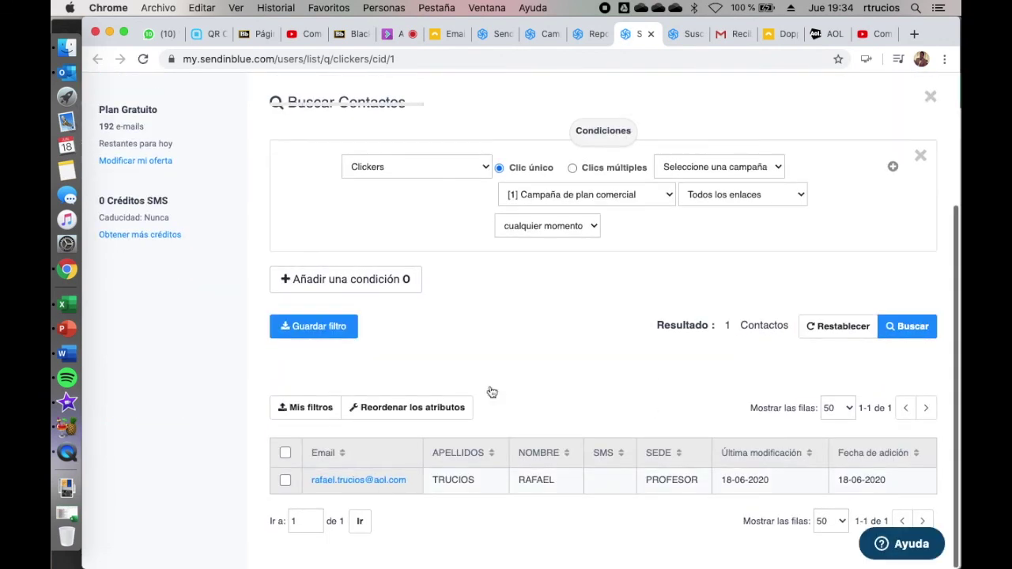
{"action": "scroll", "coordinate": [560, 342], "scroll_direction": "up", "scroll_amount": 5}
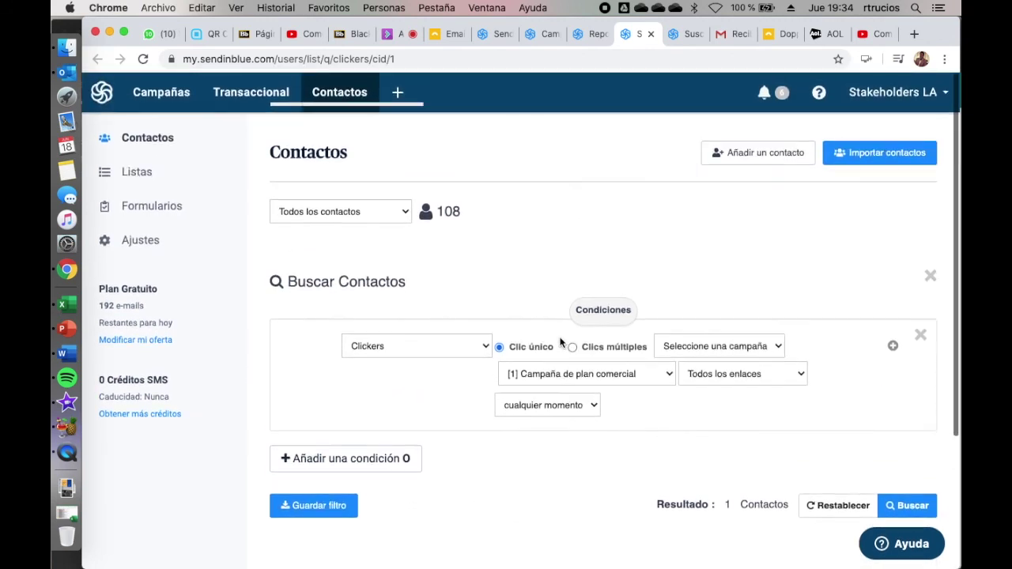